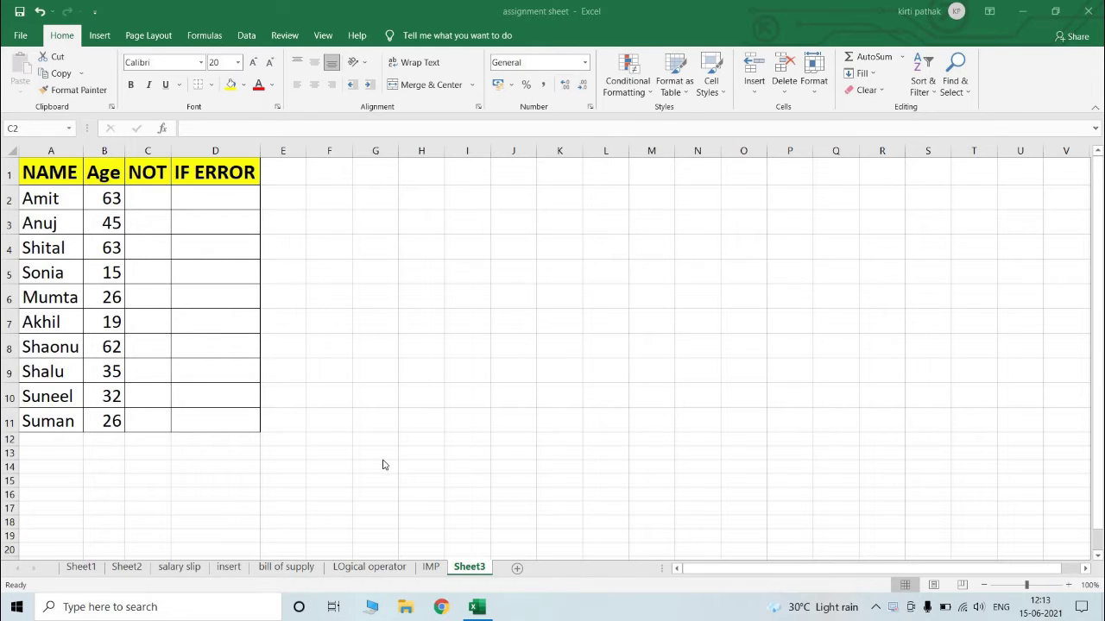
Enter =IF(NOT(B2<50),"Selected","INVALID") in C2 so it returns Selected for age 63
click(145, 198)
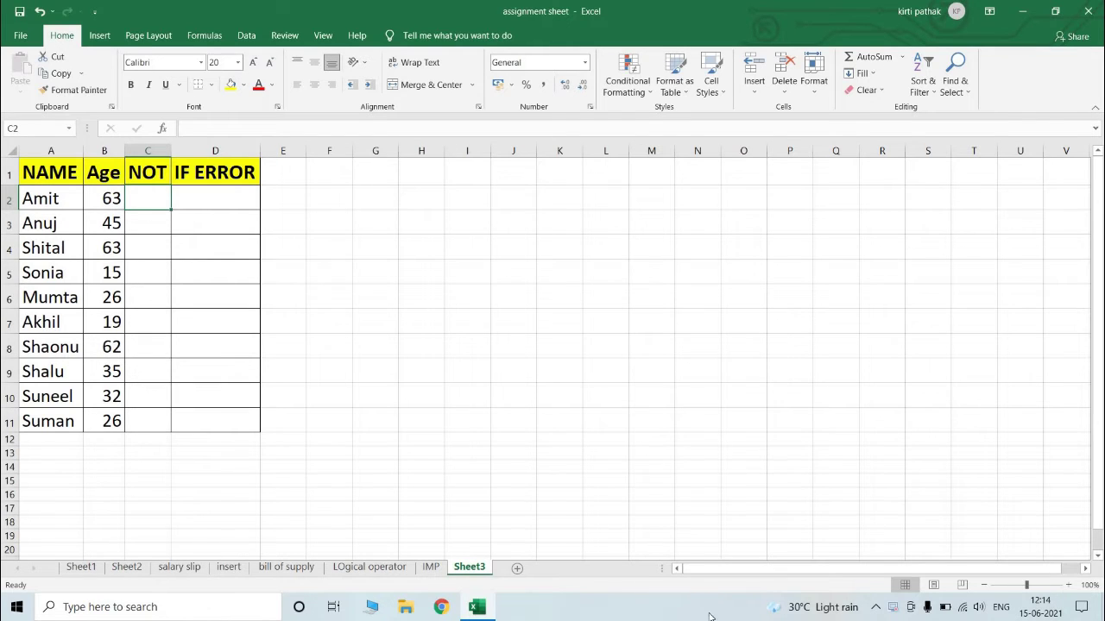
text(=if()
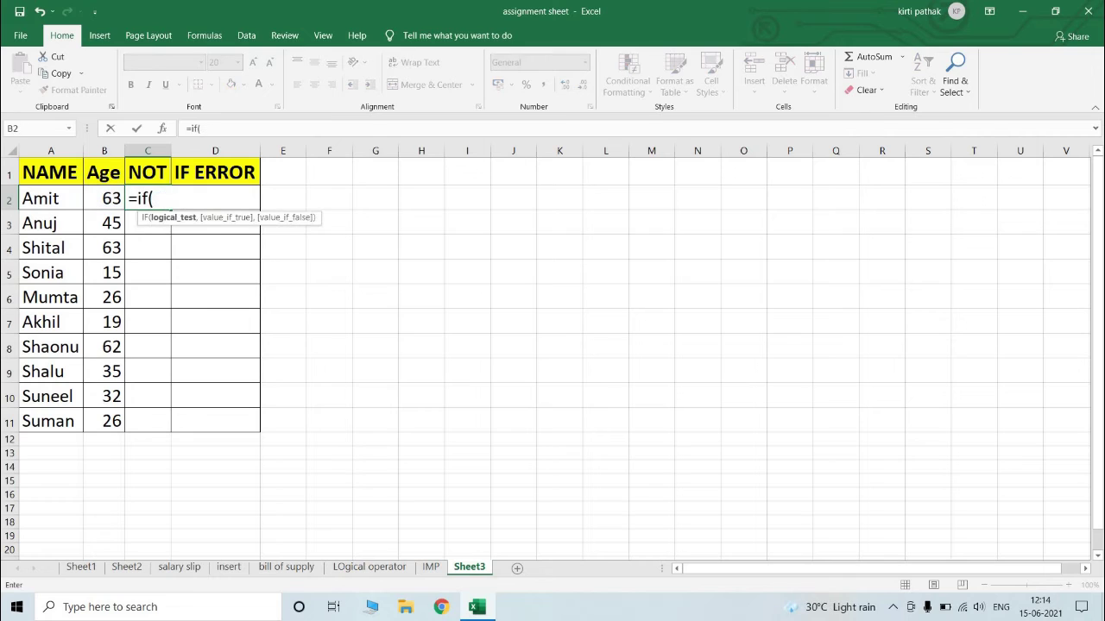
text(not )
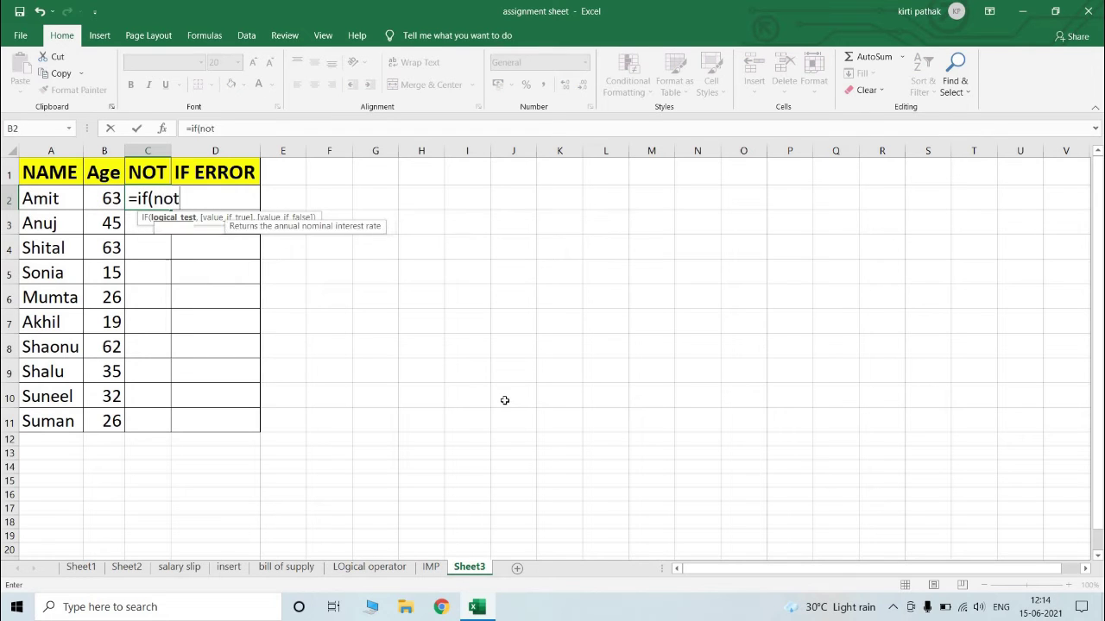
text(()
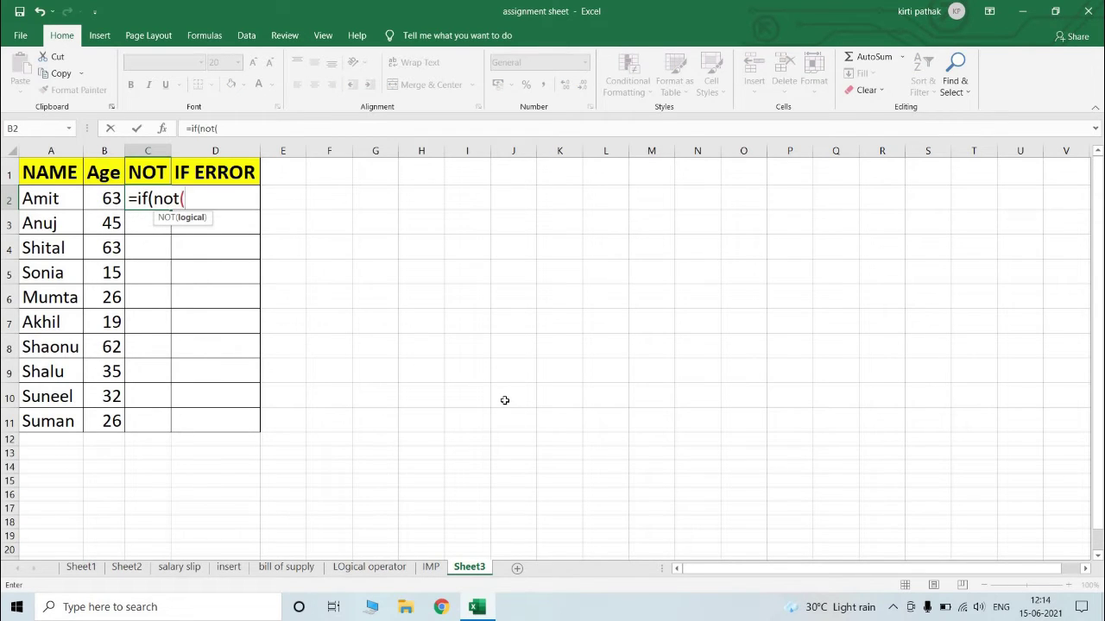
key(Left)
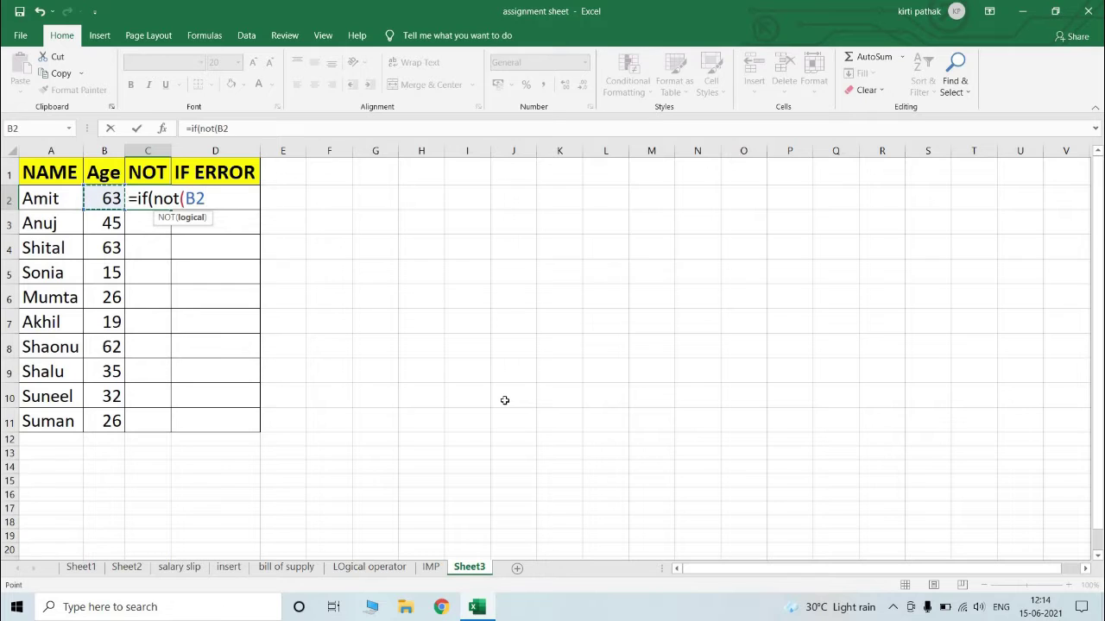
text(<50),)
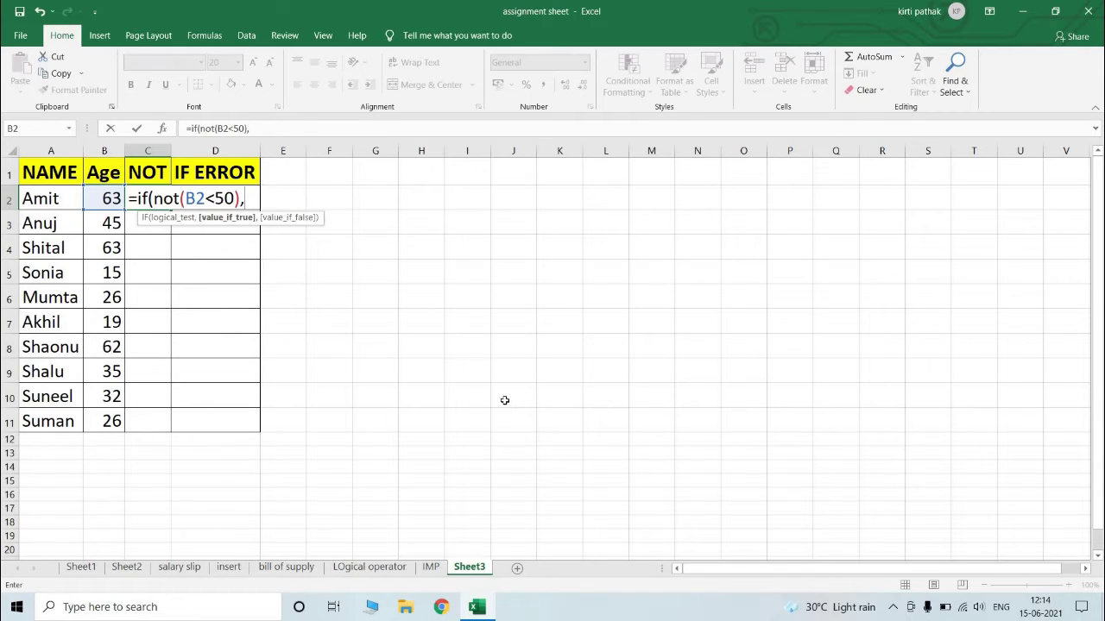
text("Selected)
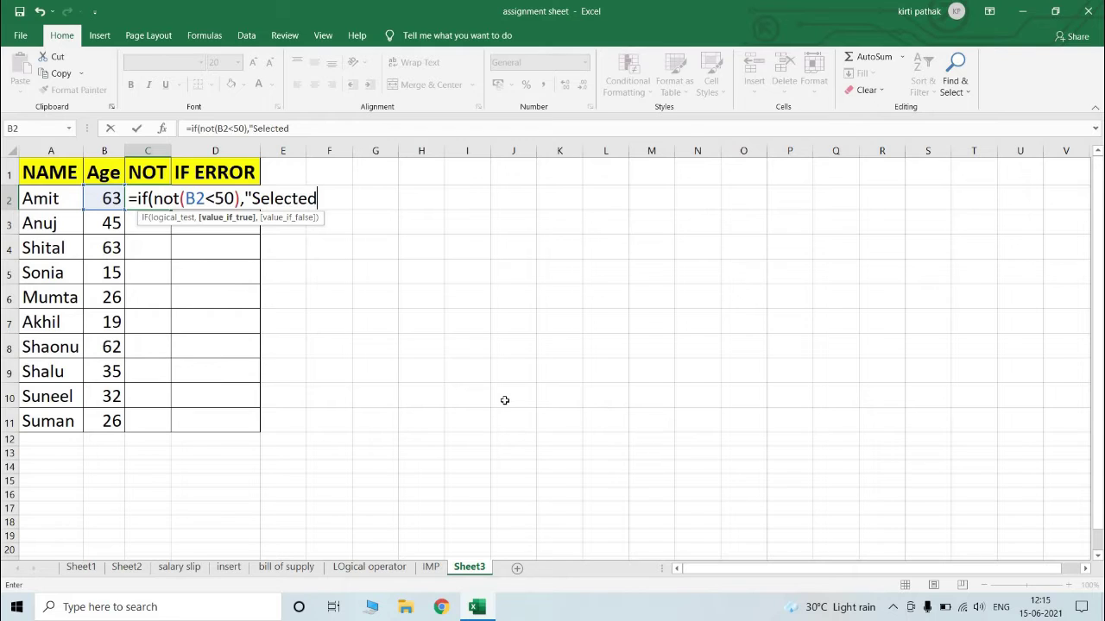
text(",")
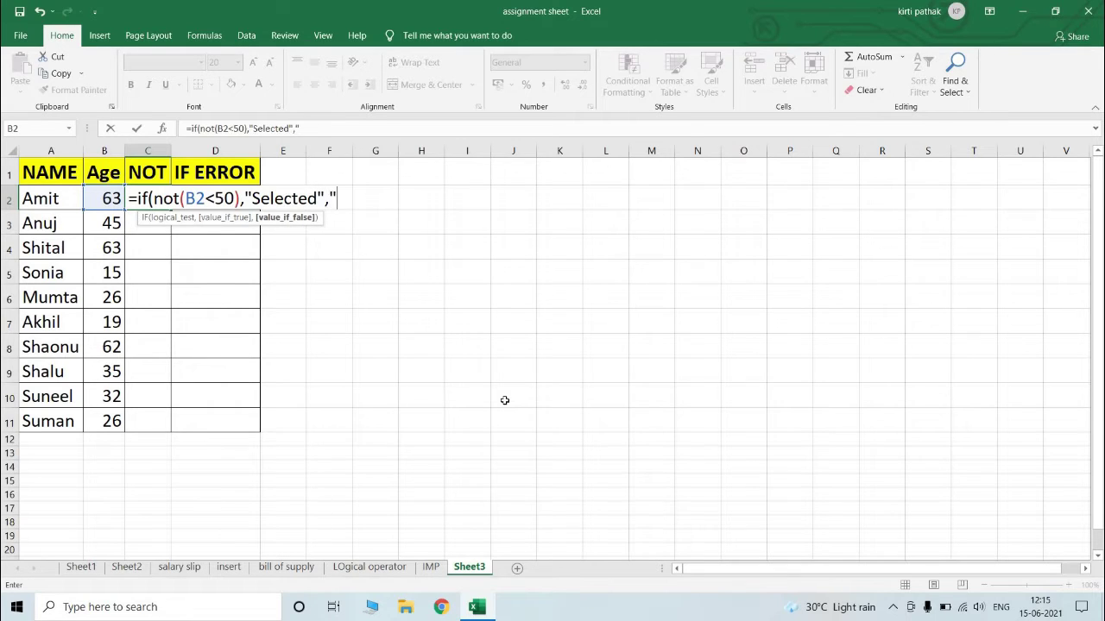
text(INVALID)
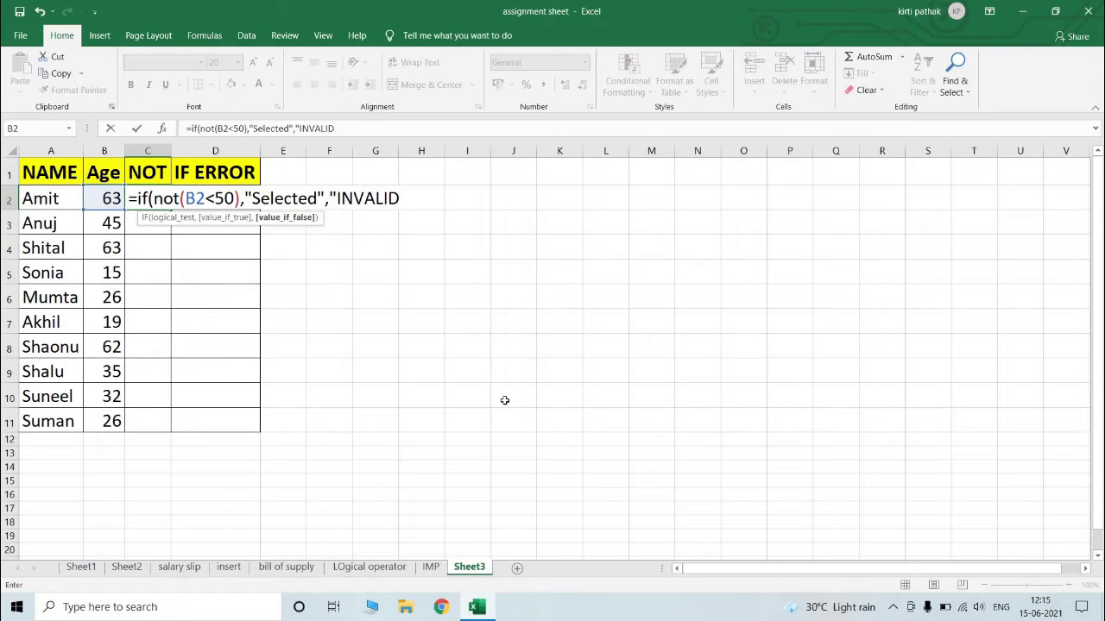
text("))
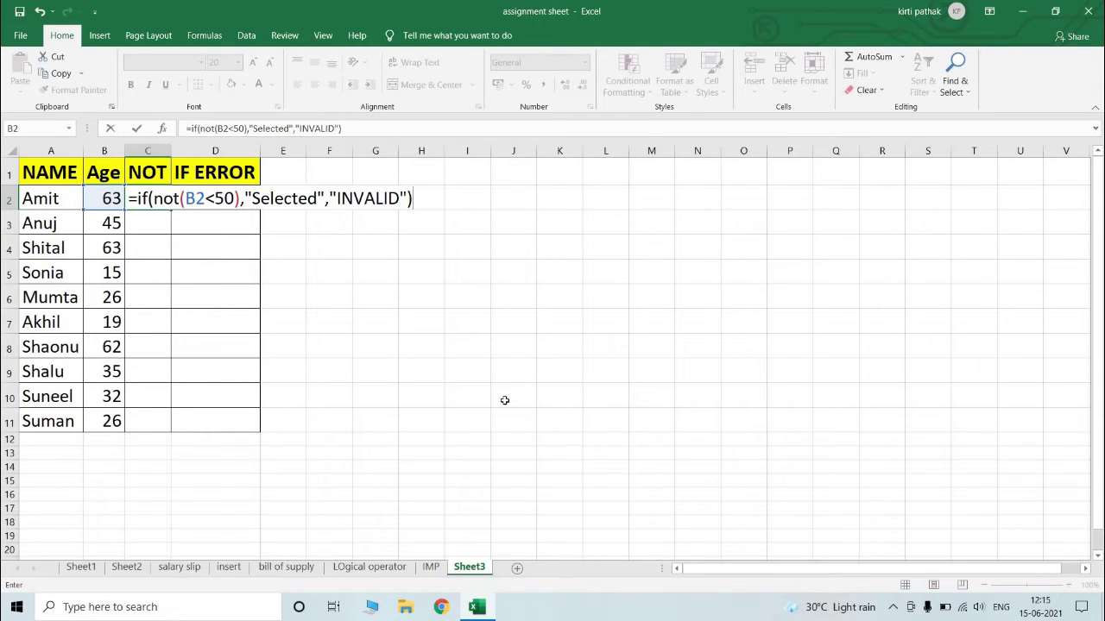
key(Return)
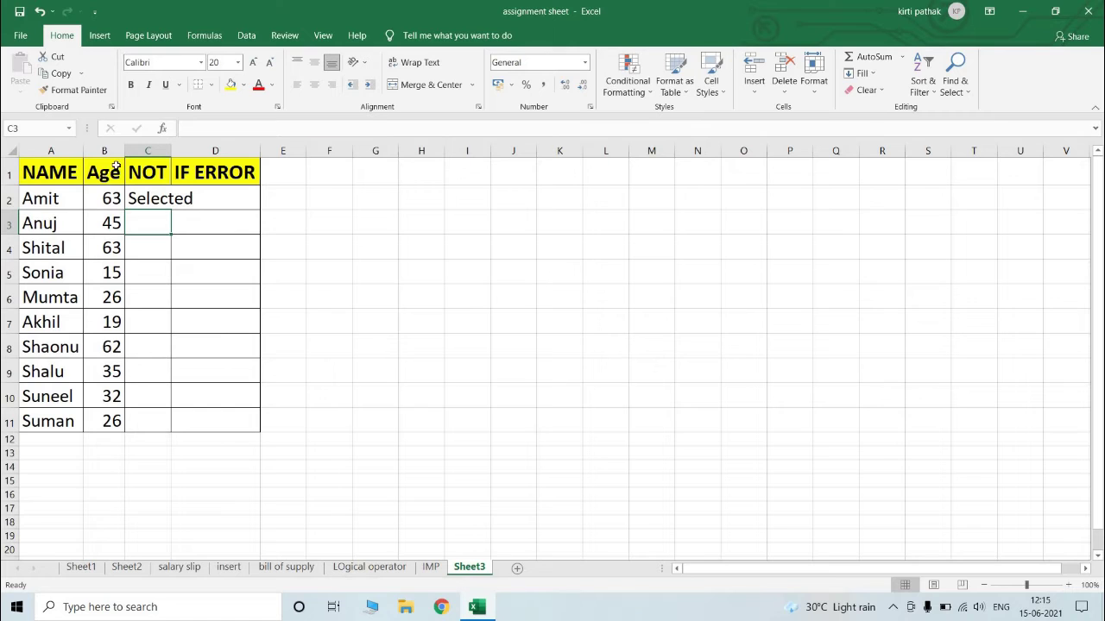
Autofit column C, fill C2's formula down to C11, then select the comparison in C2's formula
double_click(171, 151)
click(190, 200)
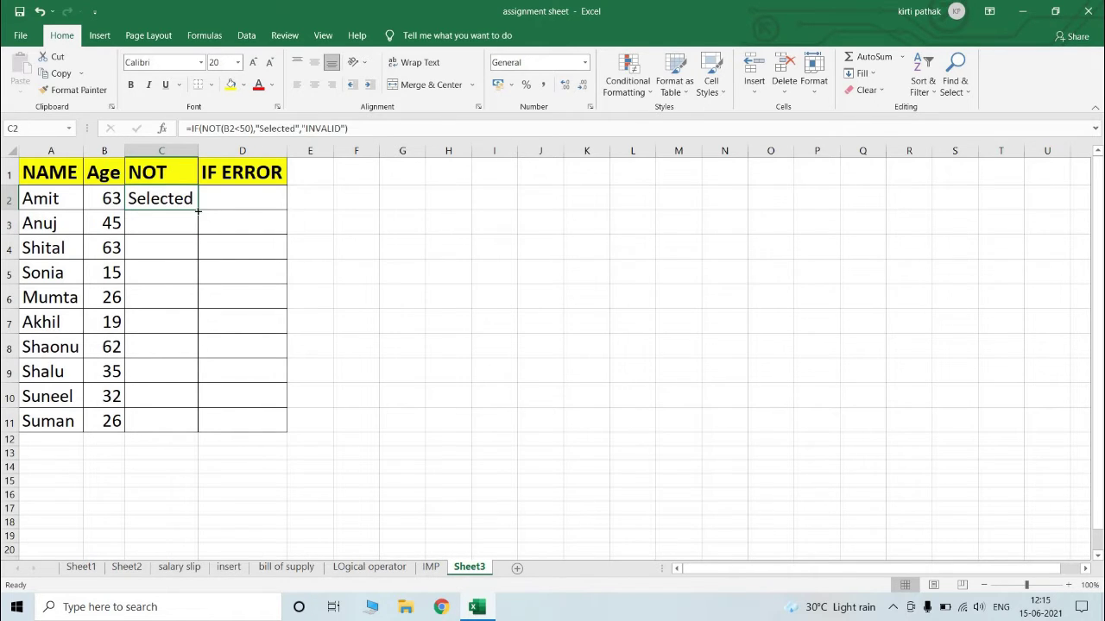
drag(198, 210, 199, 422)
double_click(169, 198)
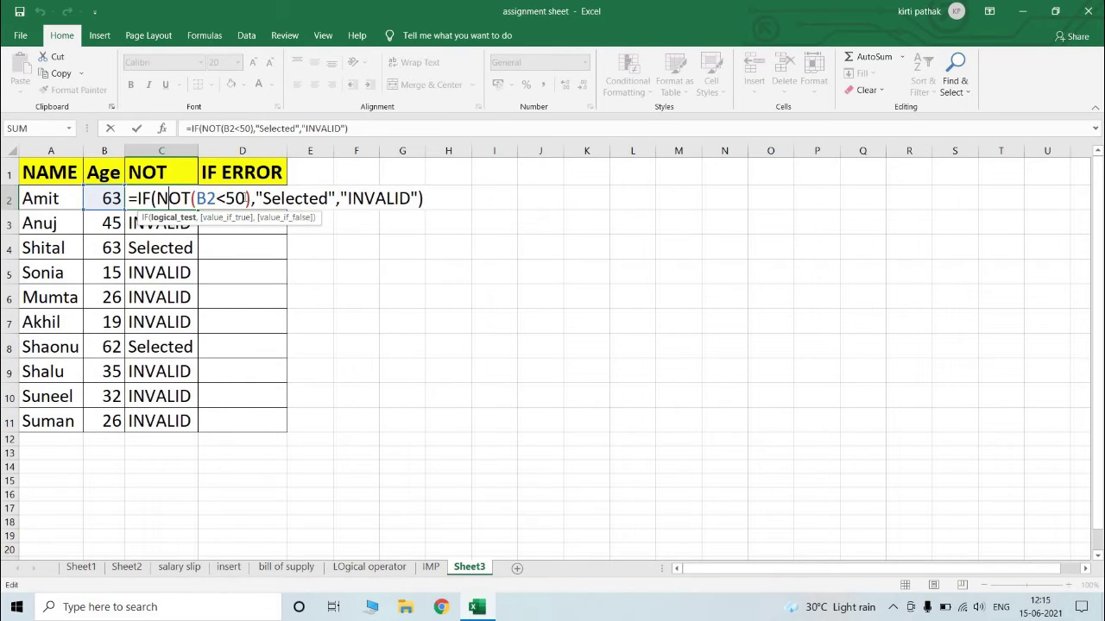
drag(248, 199, 198, 199)
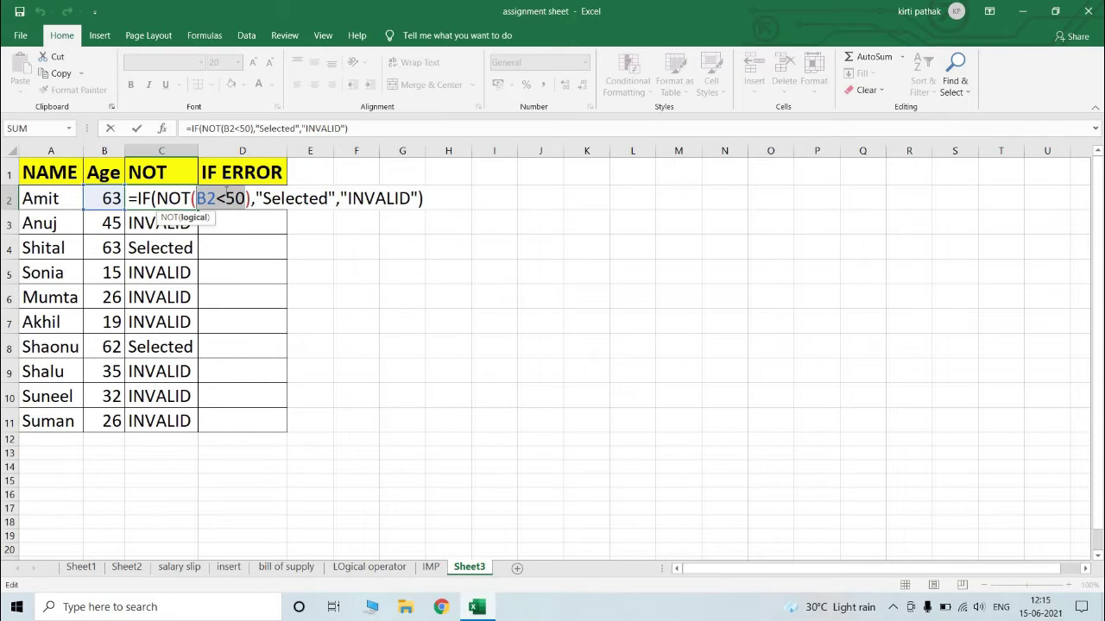
Replace the selected comparison in C2's formula with a reference to B2
click(246, 245)
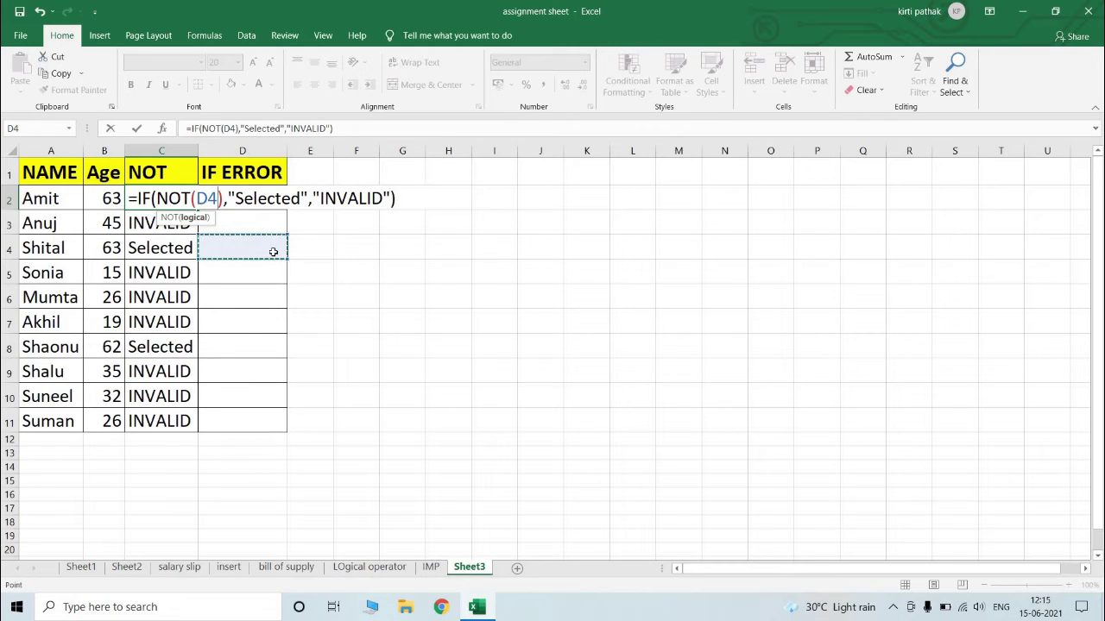
click(108, 198)
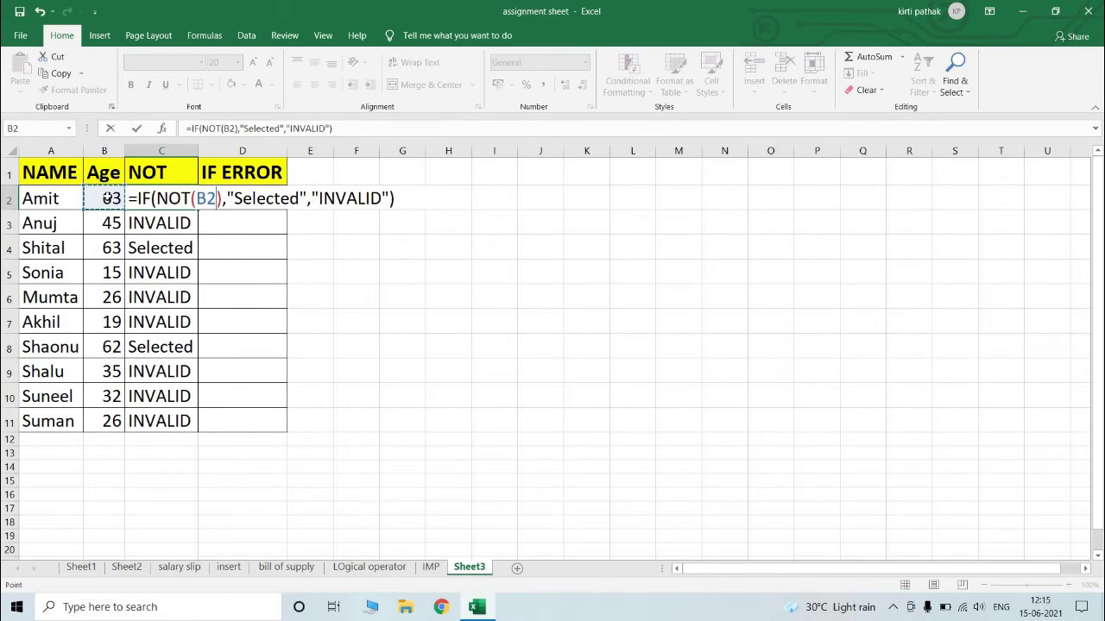
key(Return)
Restore the B2<50 condition in C2's formula and fill it down to C11
click(159, 191)
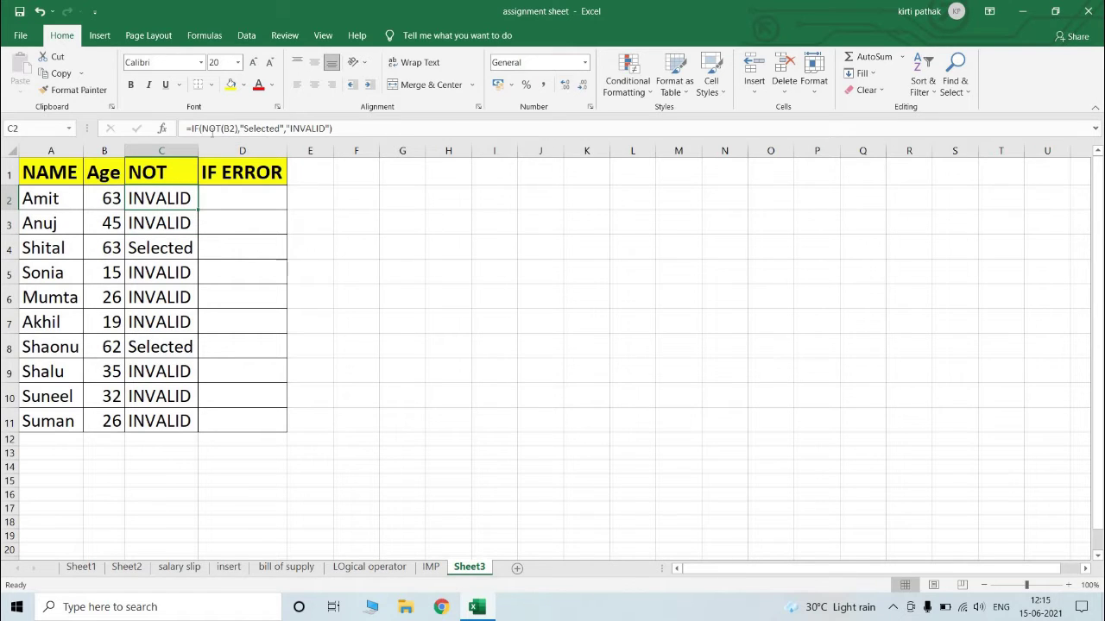
click(237, 129)
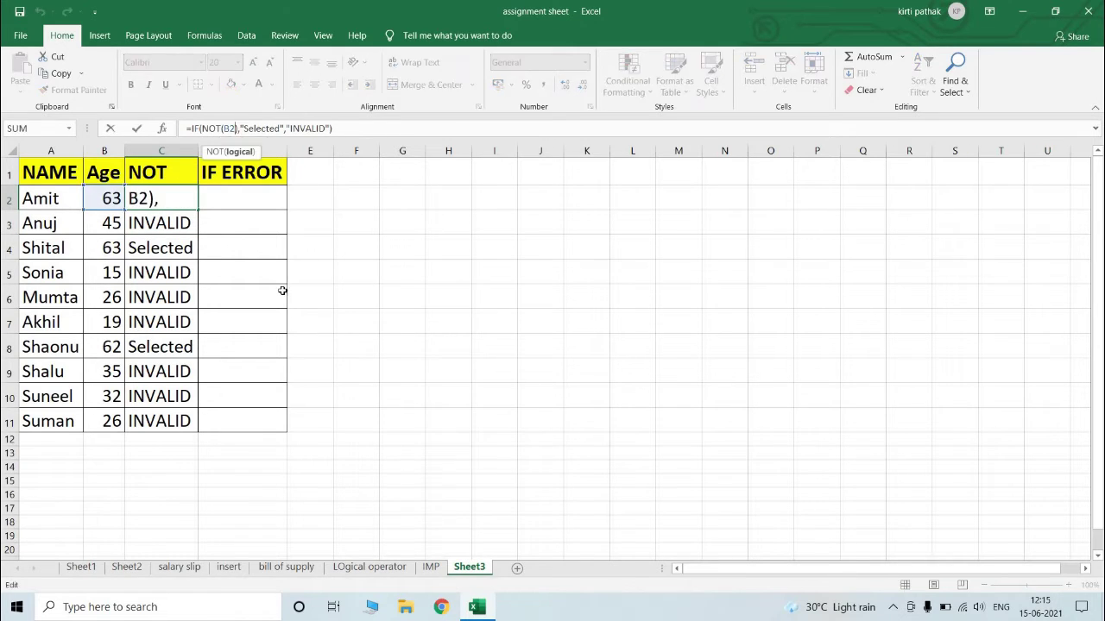
text(<)
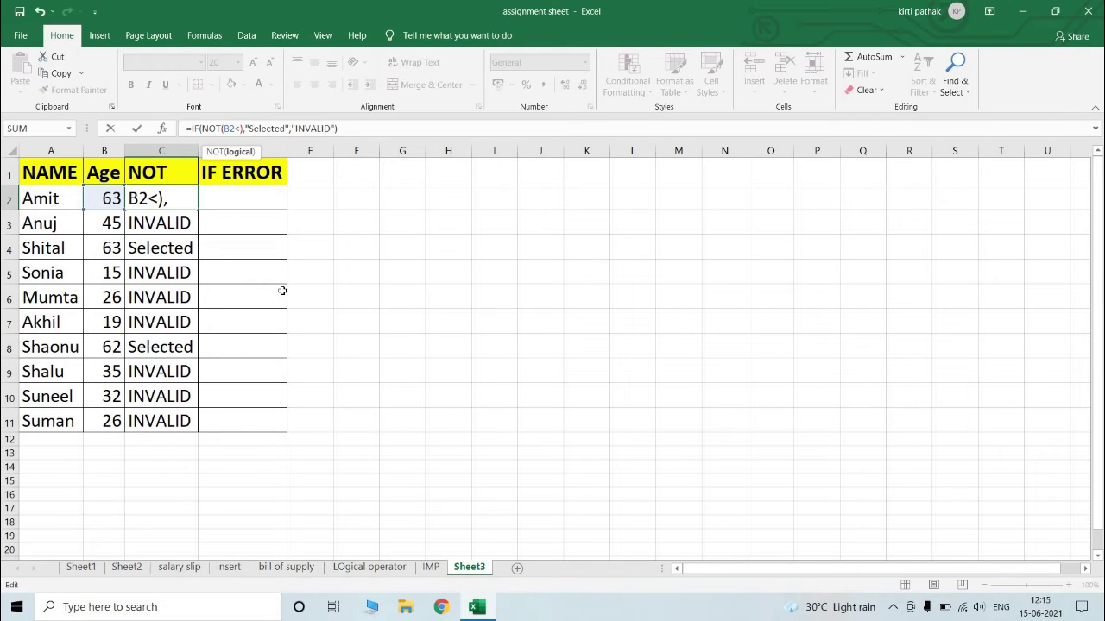
text(50)
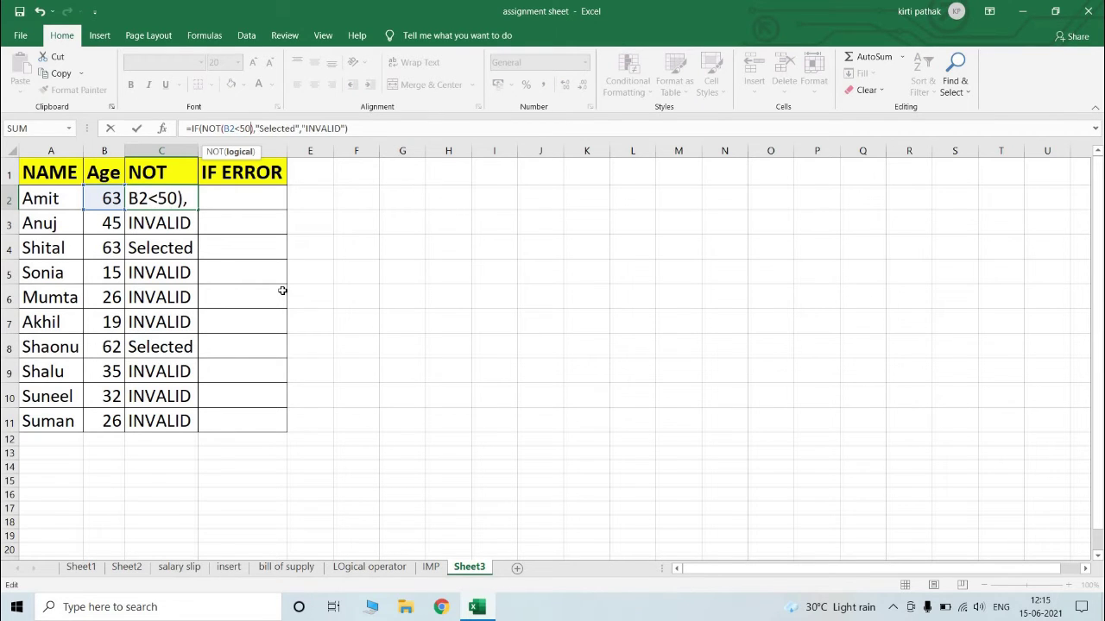
key(Return)
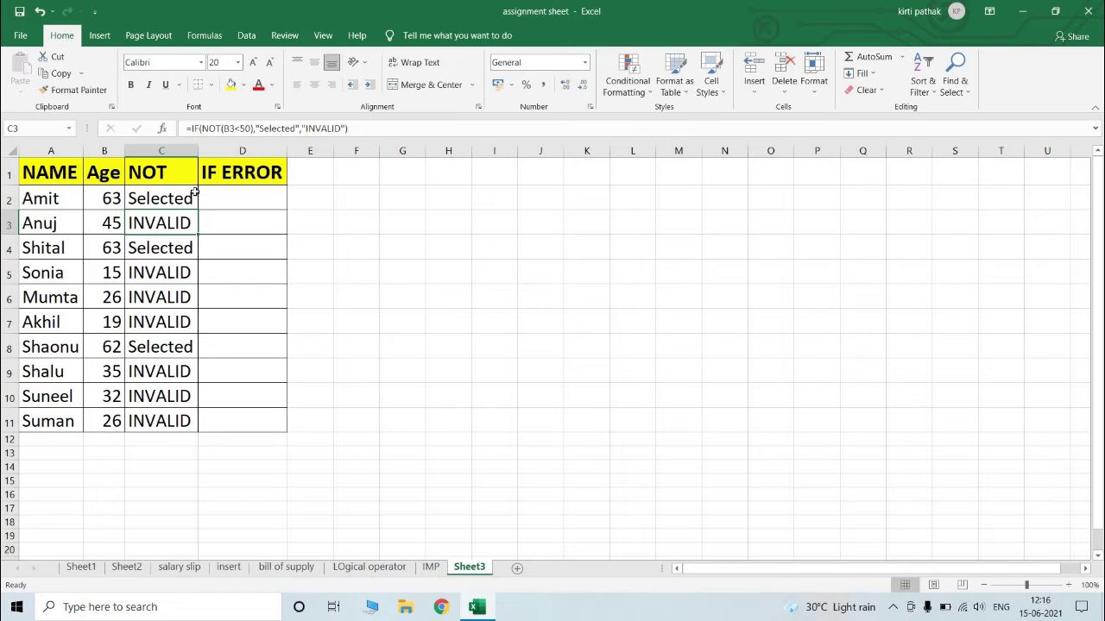
click(170, 199)
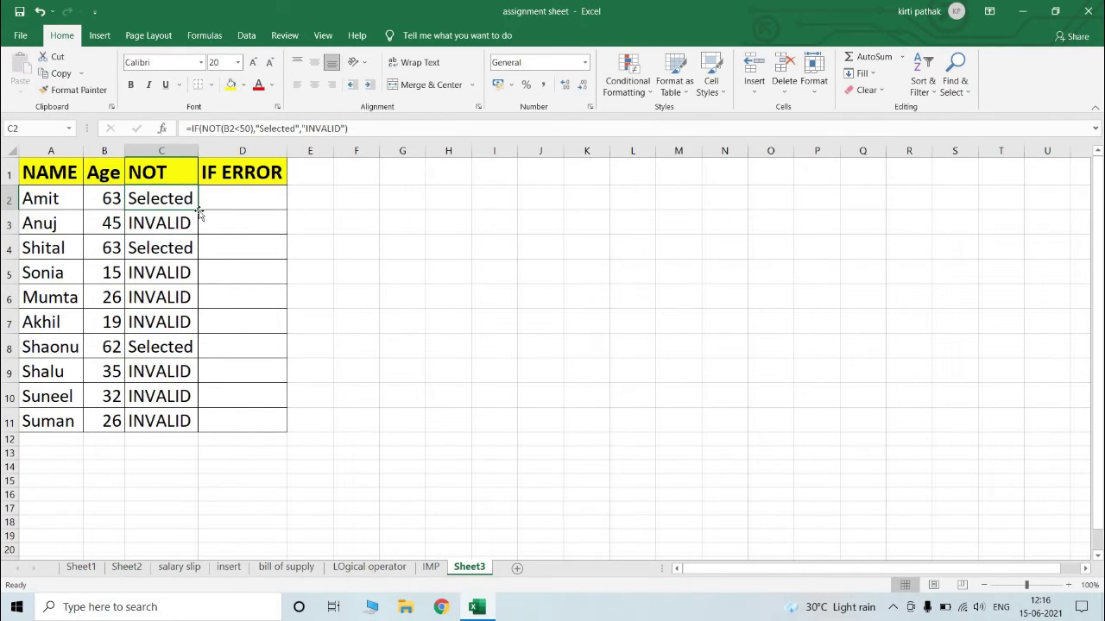
double_click(197, 209)
Clear the column C selection and check the ages in column B
click(409, 195)
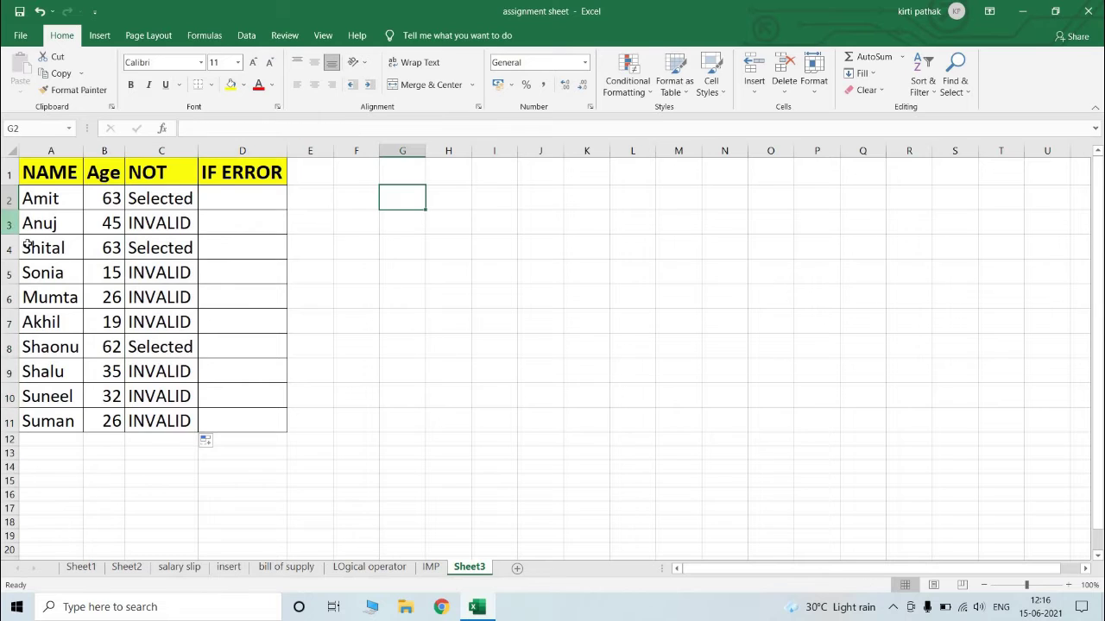
click(119, 223)
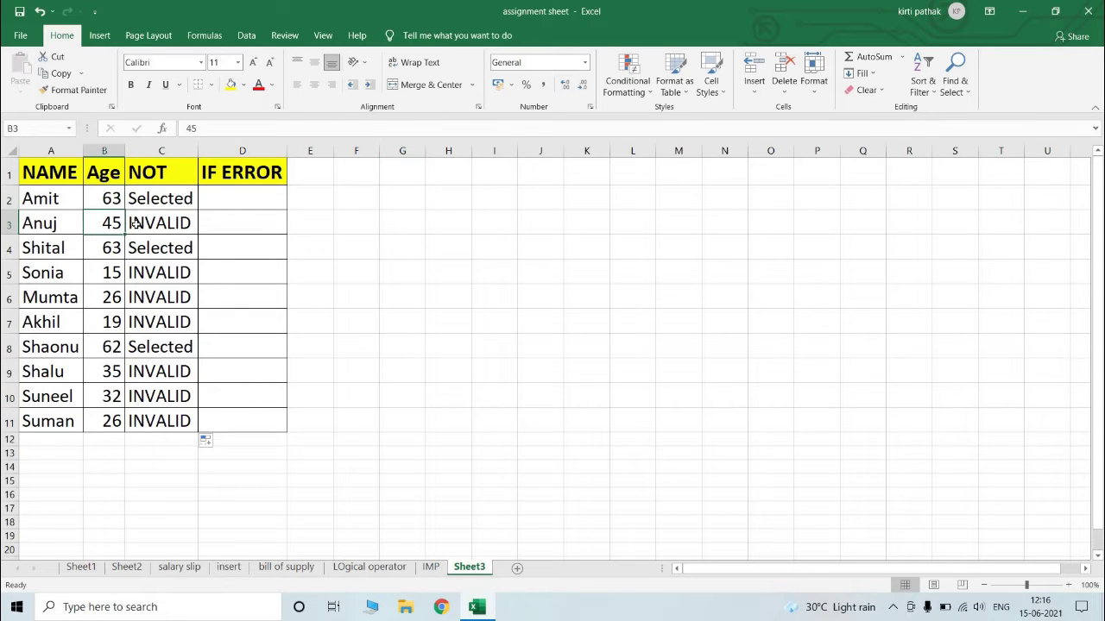
click(111, 276)
Change C2's test from NOT(B2<50) to NOT(B2>50), so it shows INVALID
double_click(164, 202)
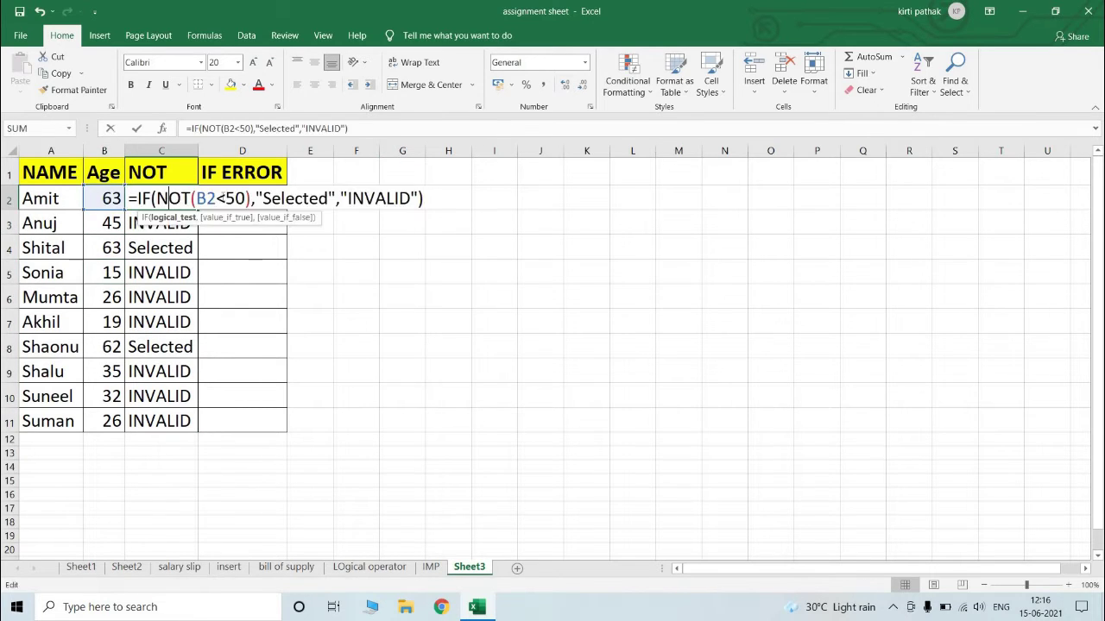
click(224, 199)
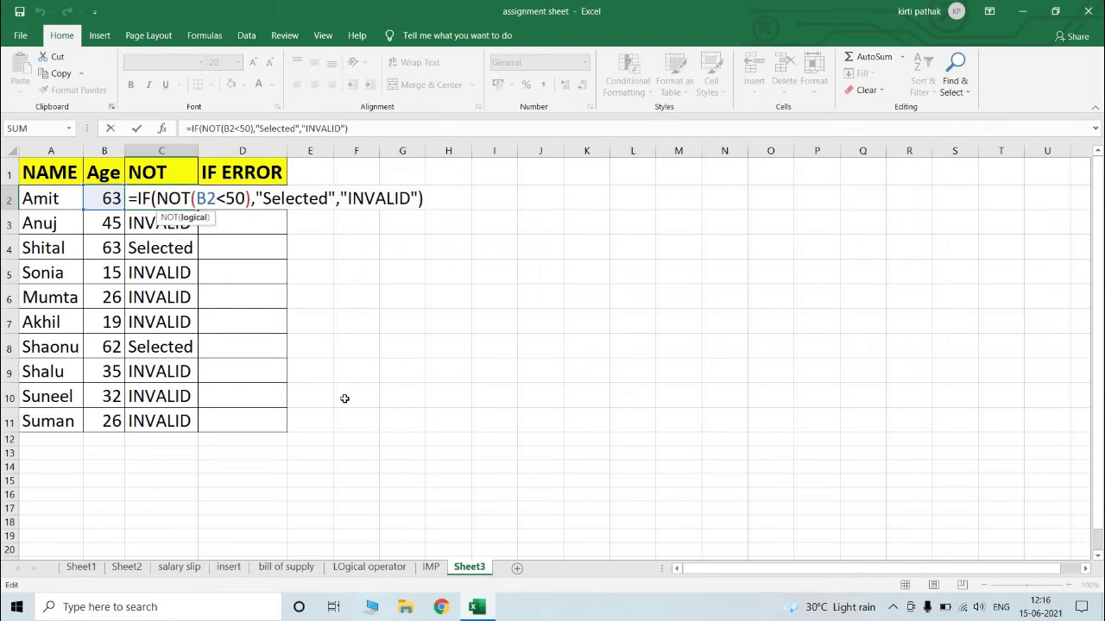
key(BackSpace)
text(>)
click(227, 209)
key(Return)
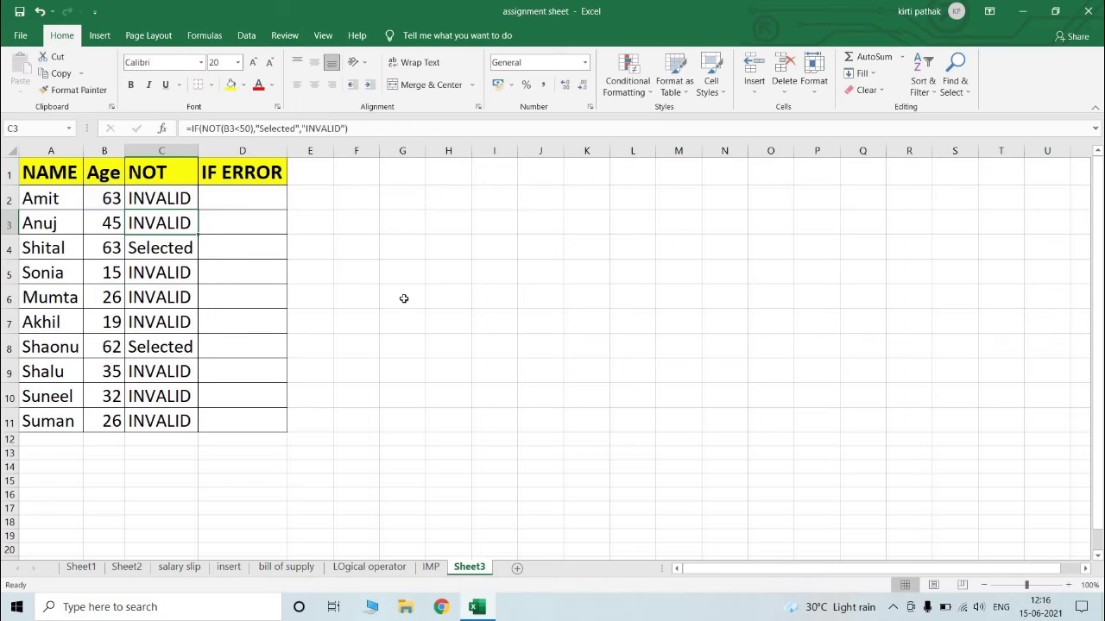
Copy C2's NOT(B2>50) formula down to C11 and reopen C2's formula for review
click(194, 201)
drag(198, 211, 195, 417)
click(98, 224)
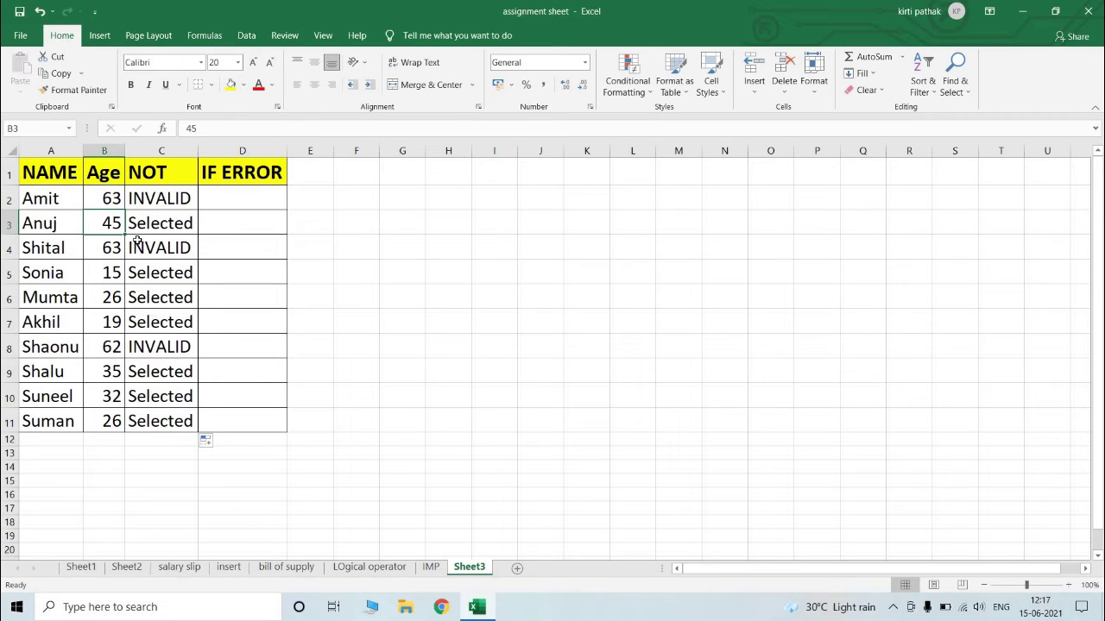
double_click(170, 200)
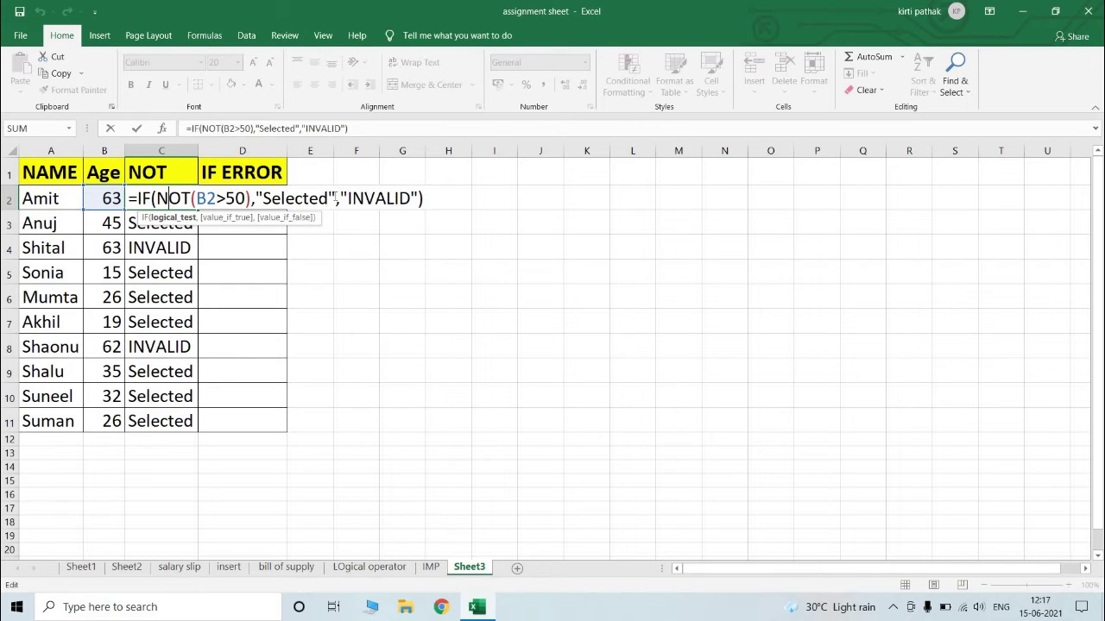
key(Return)
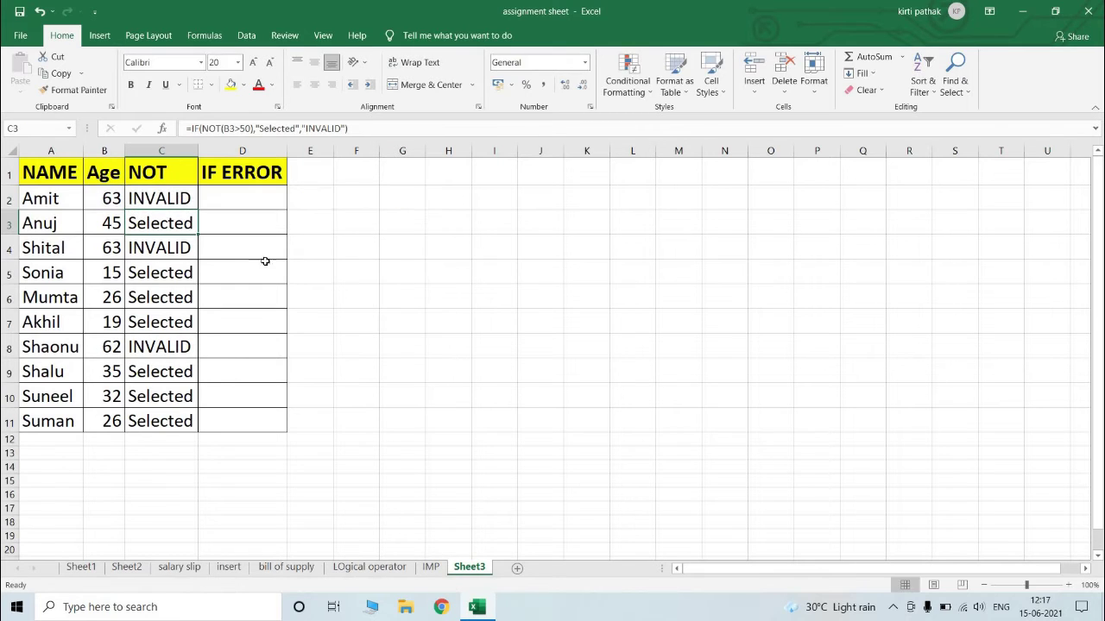
click(185, 200)
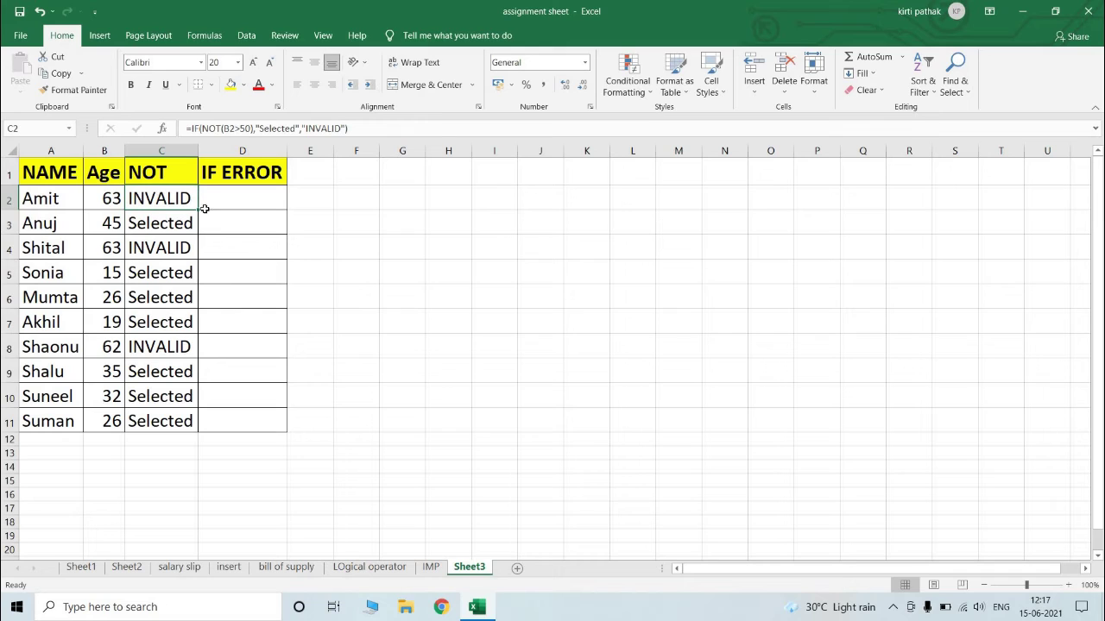
double_click(197, 211)
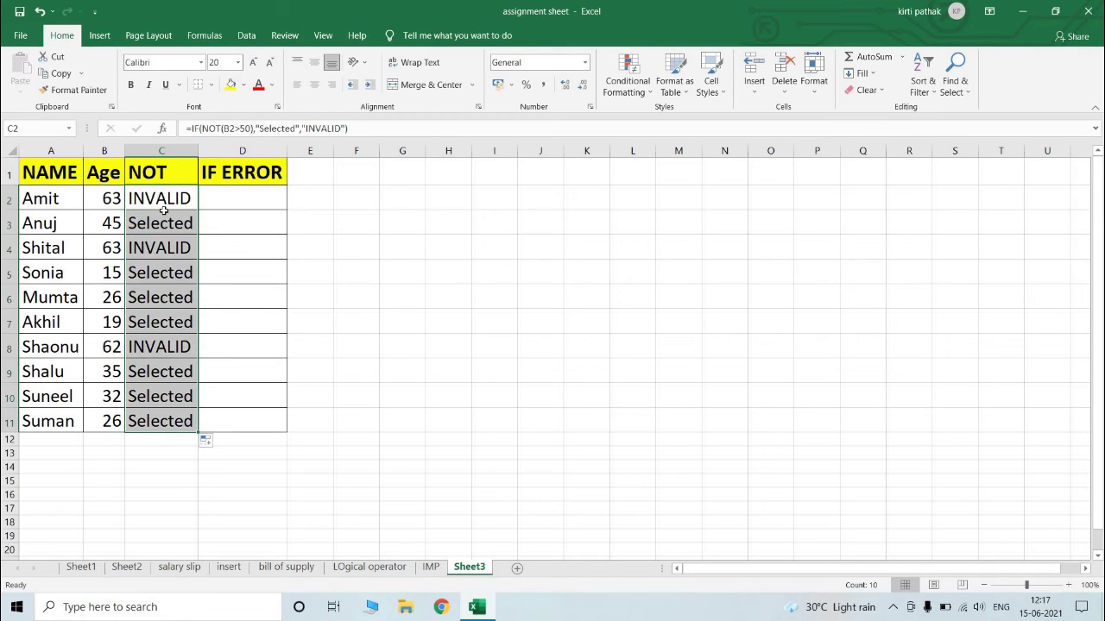
click(381, 443)
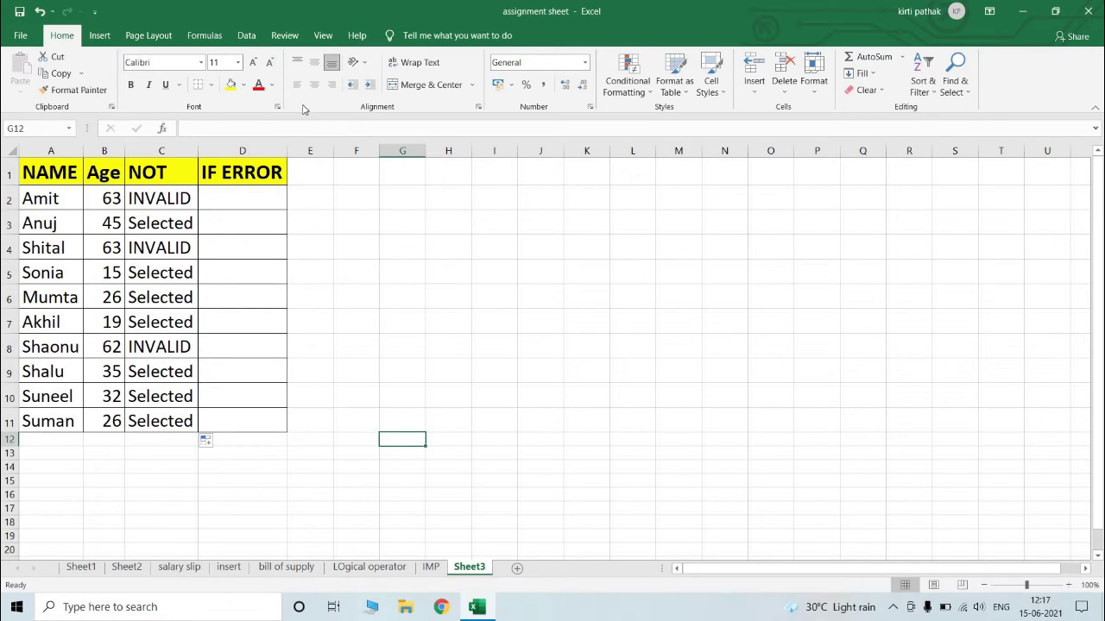
click(265, 203)
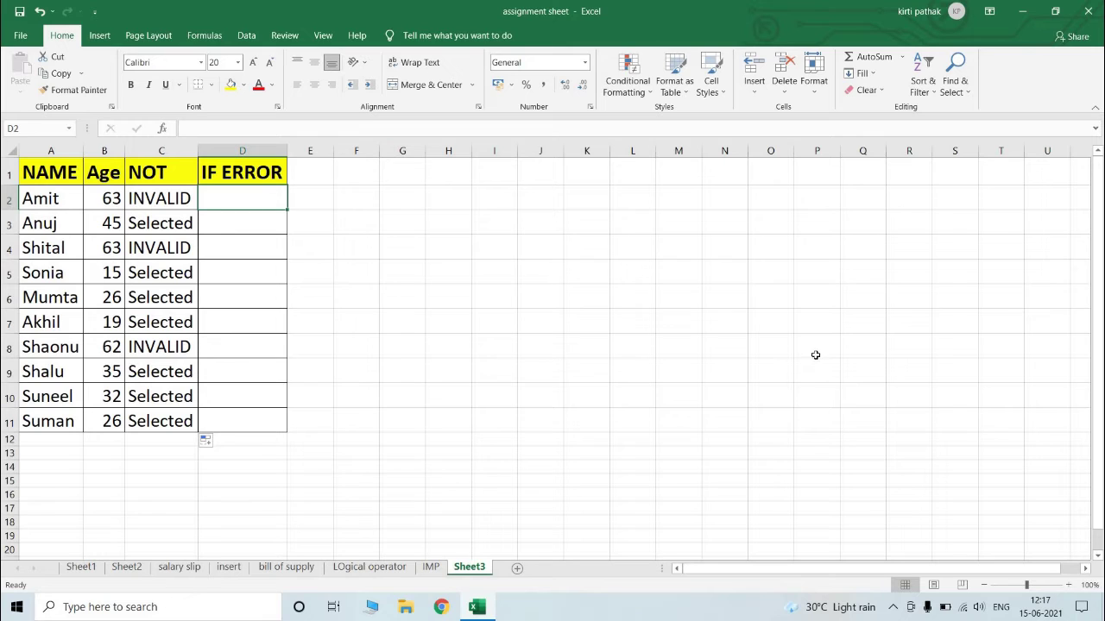
Enter =IFERROR(B2<20,"ERRor") in D2, accepting Excel's fix for the missing closing quote
text(=)
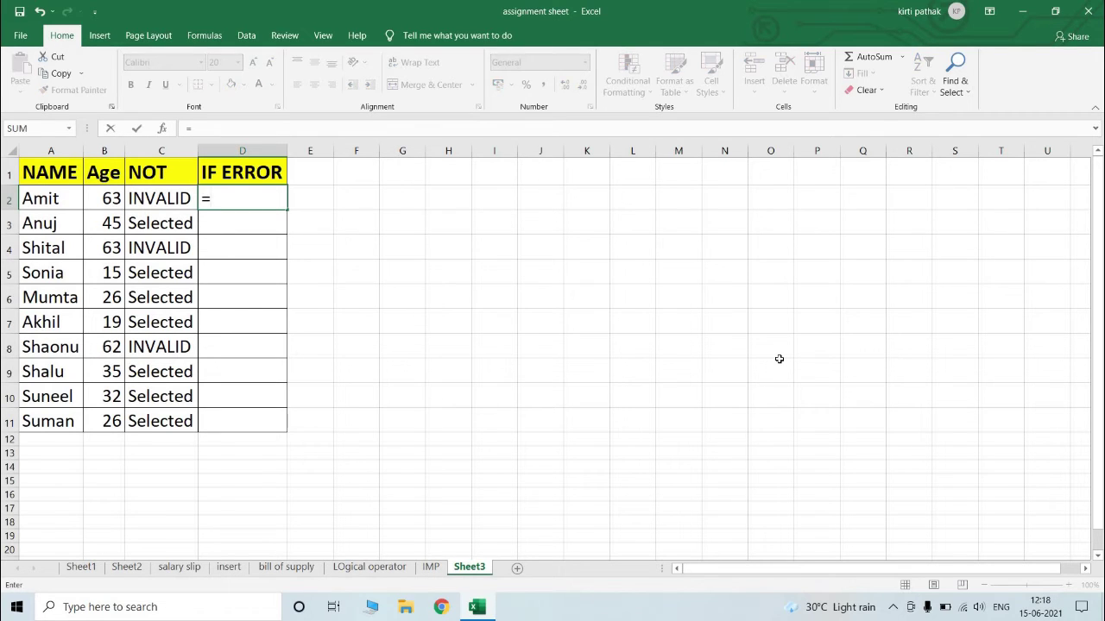
text(if)
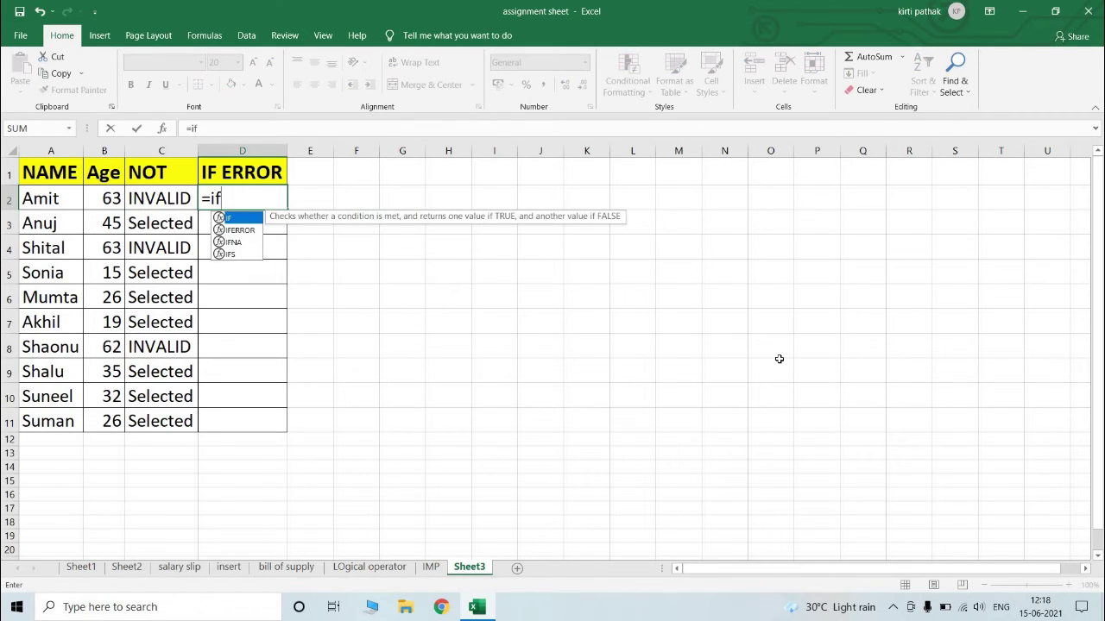
text(e)
key(Tab)
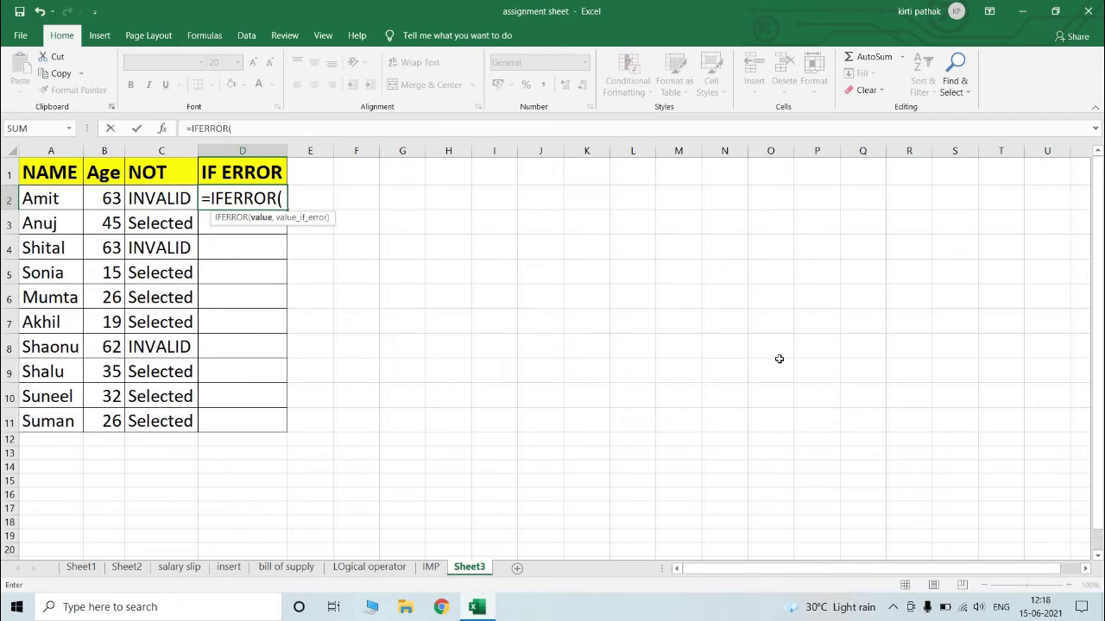
click(110, 196)
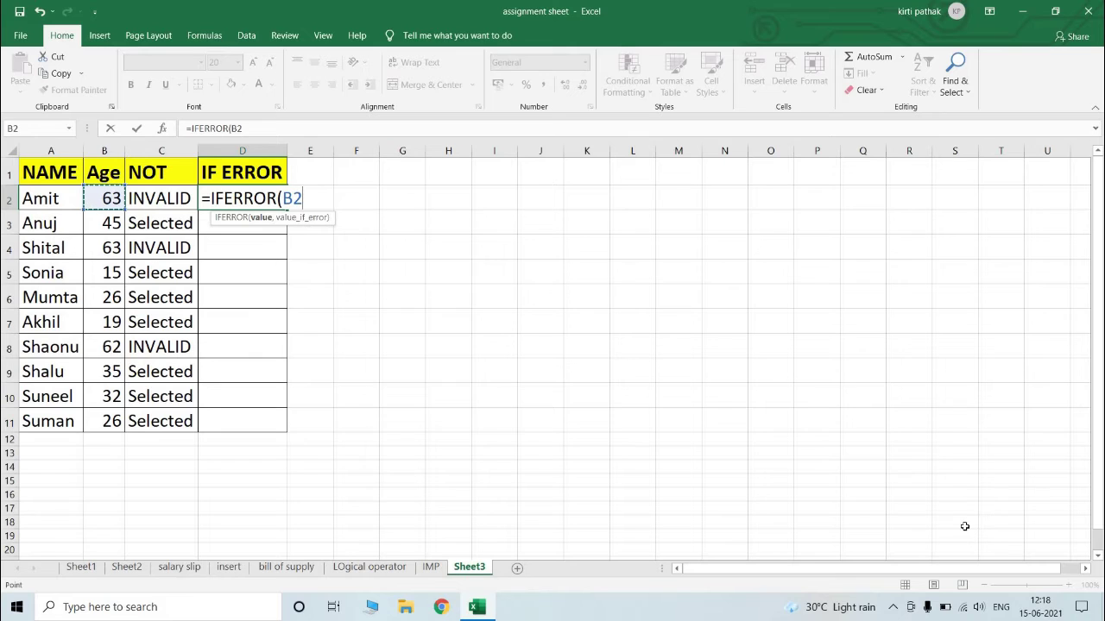
text(<20,")
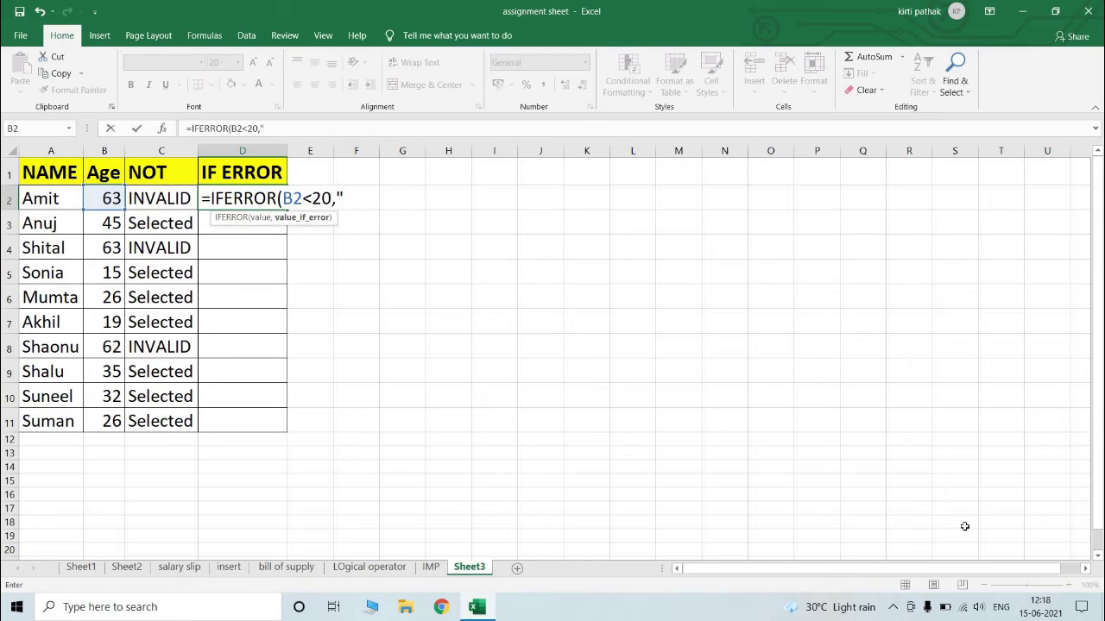
text(ERRor))
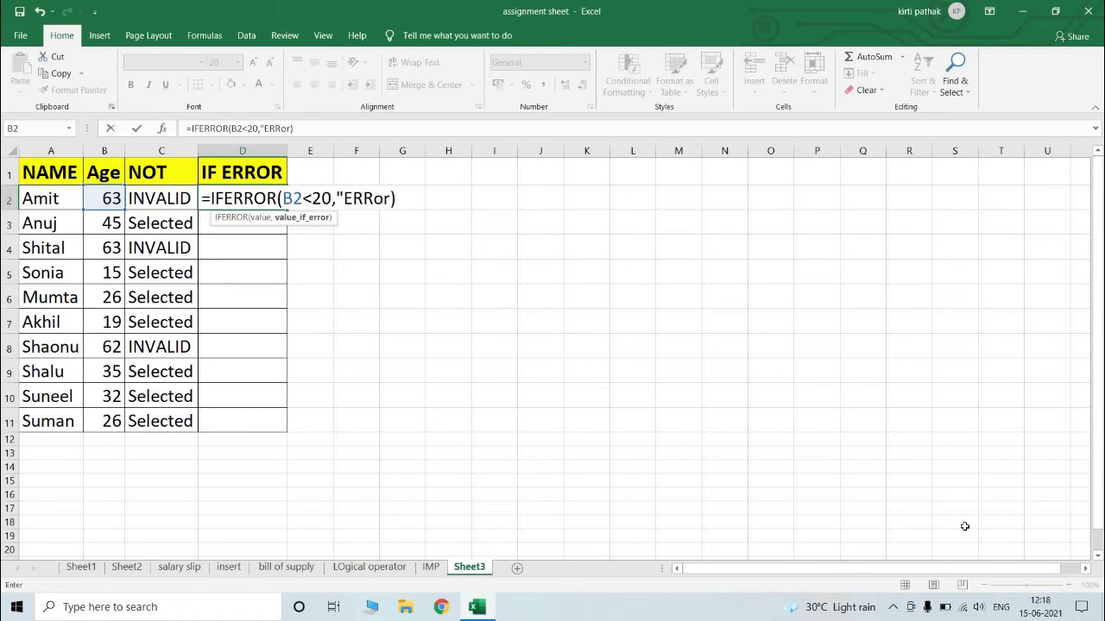
key(Return)
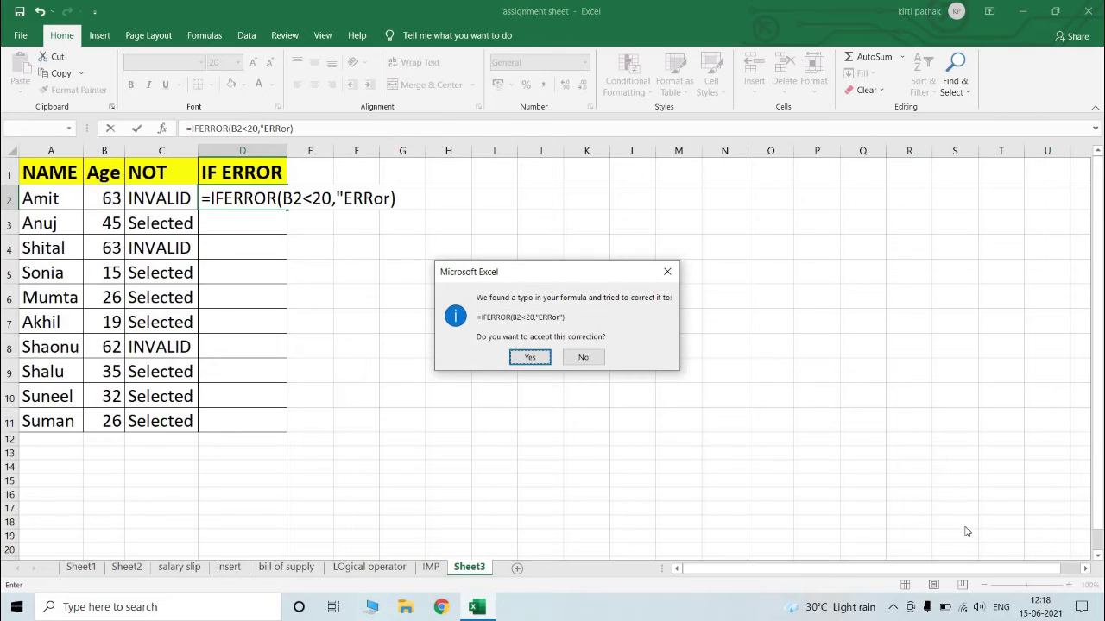
key(Return)
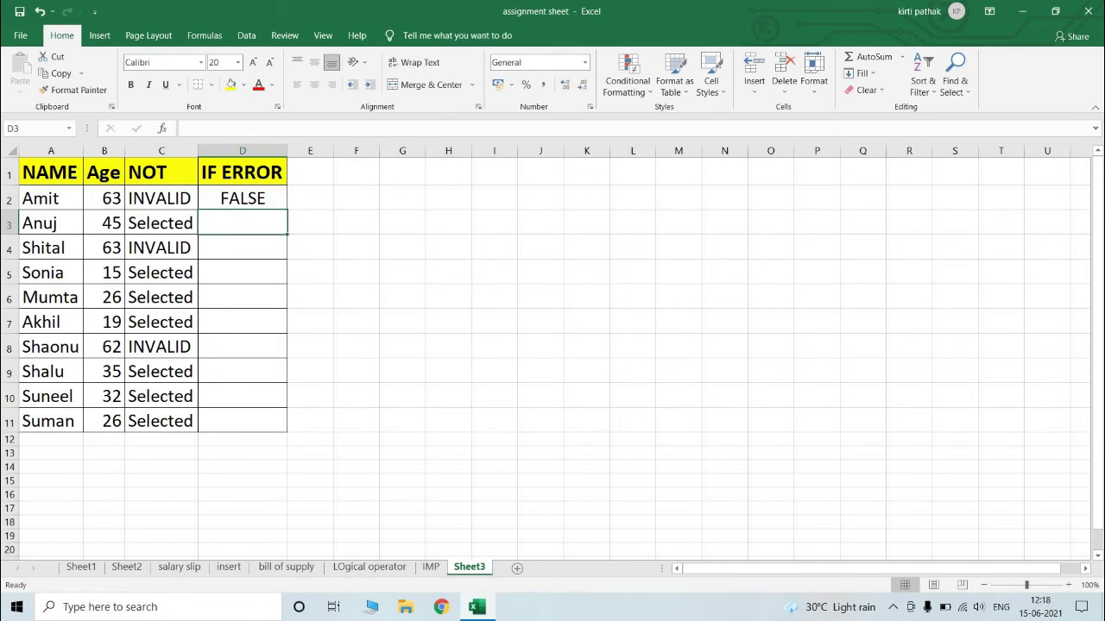
Copy D2's IFERROR formula down to D11 and check the copied formula in D7
click(229, 200)
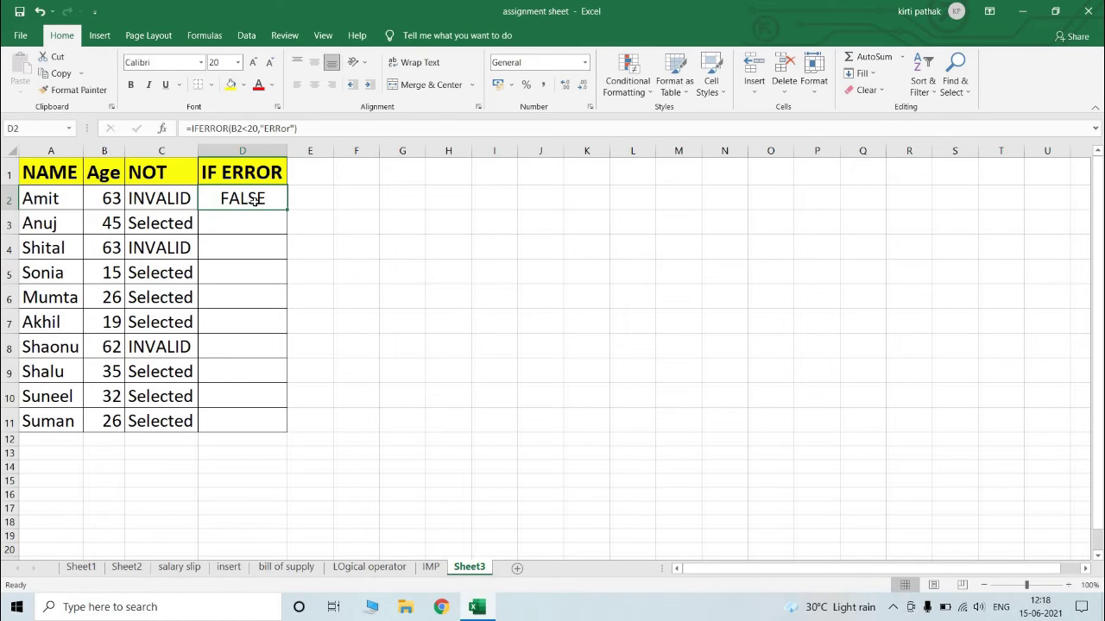
double_click(261, 198)
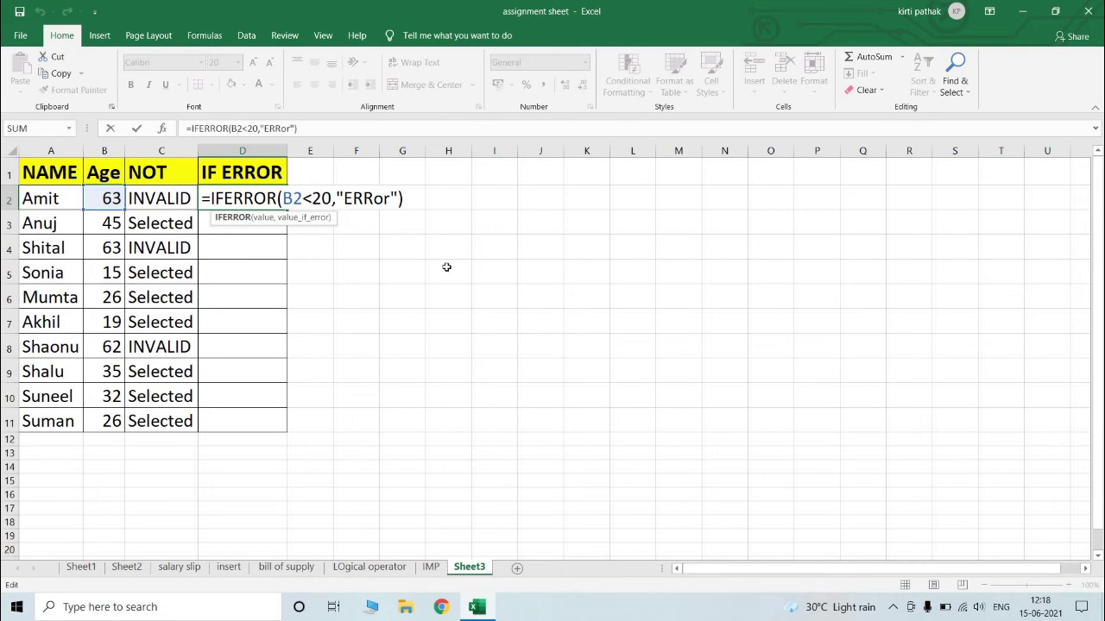
key(Return)
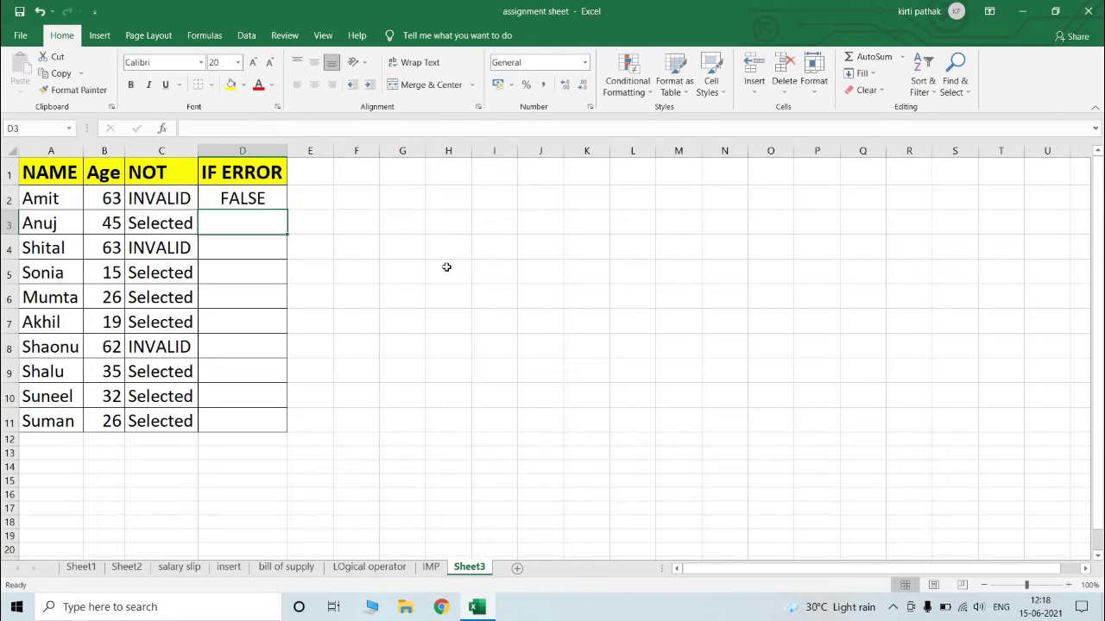
click(234, 196)
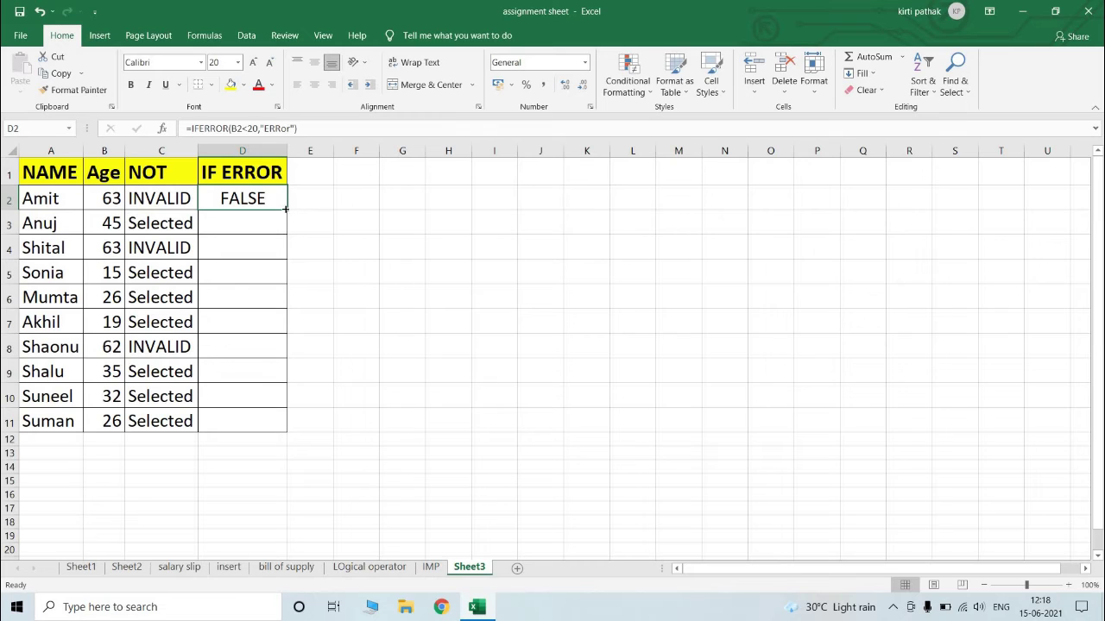
double_click(286, 209)
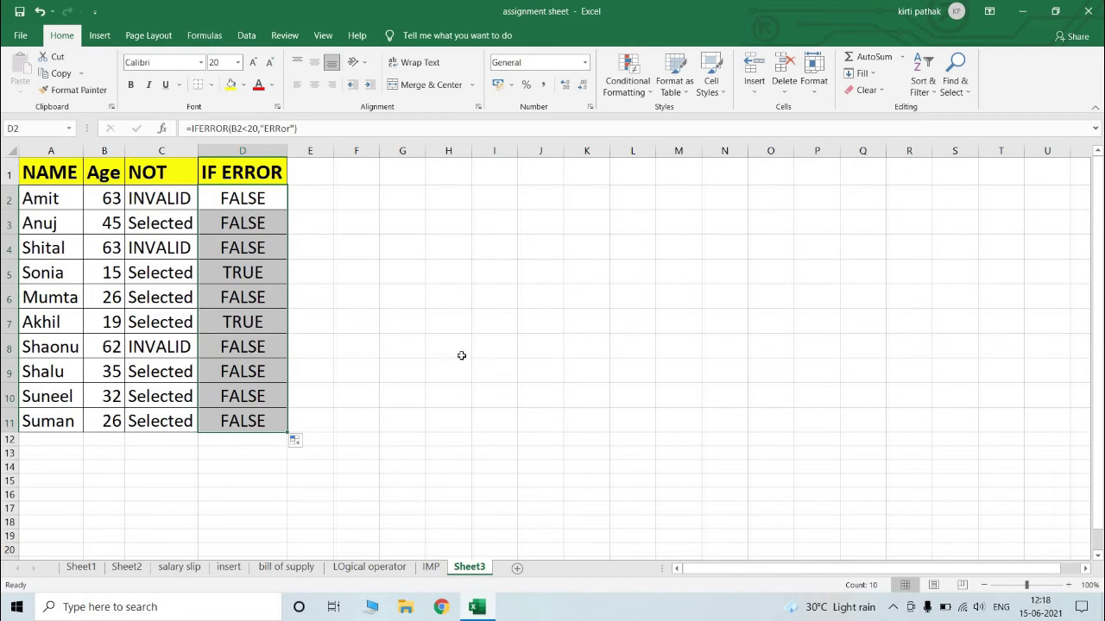
click(226, 322)
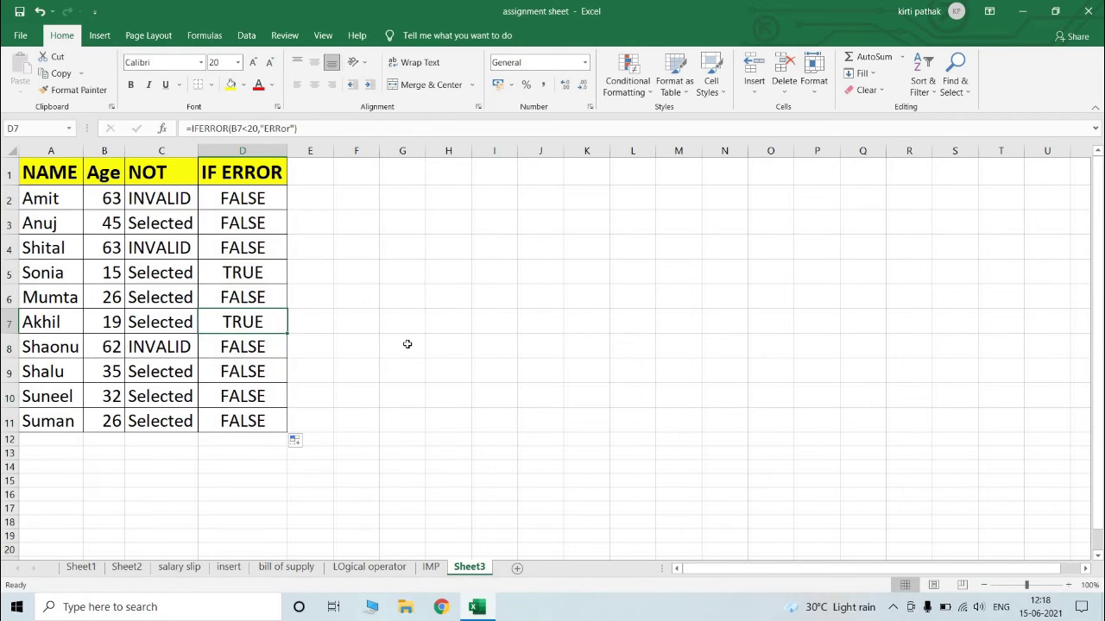
click(232, 198)
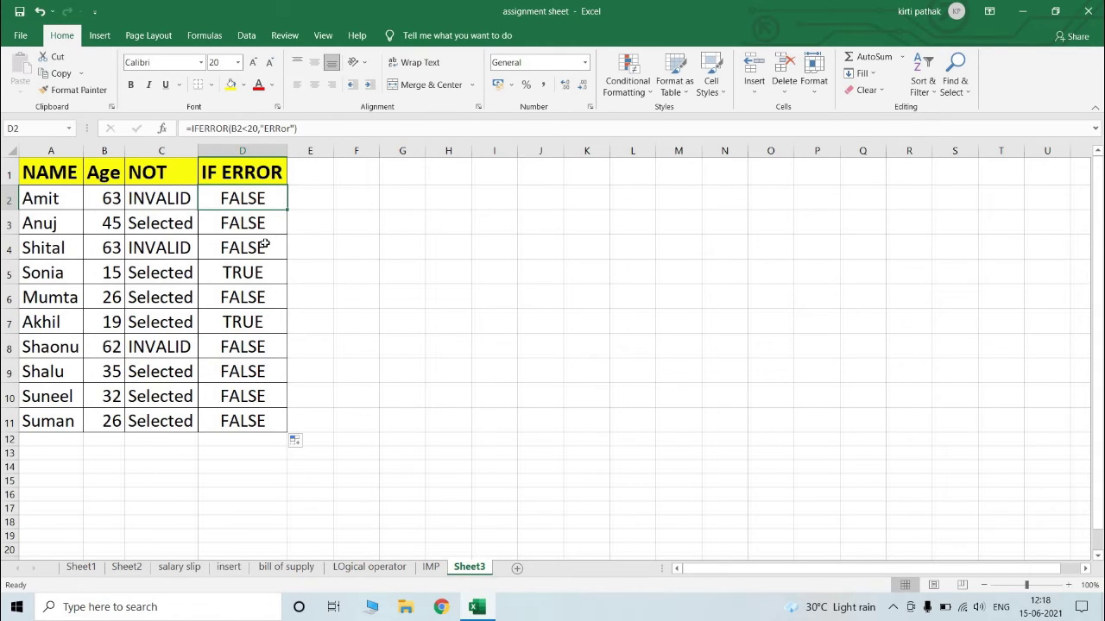
Change the age in B2 to 0
click(104, 198)
text(0)
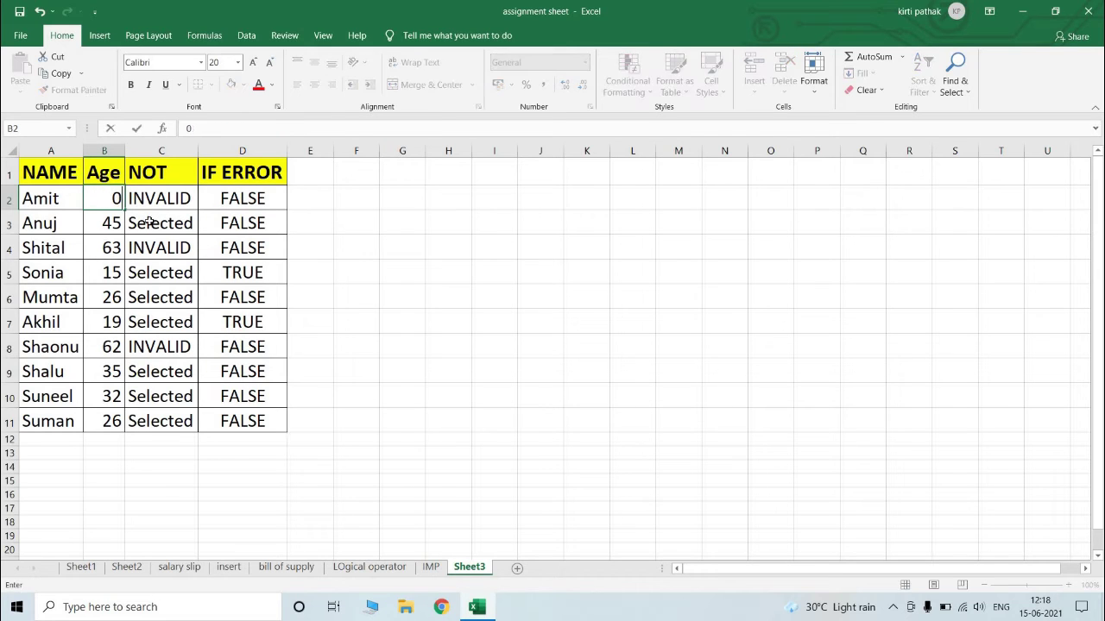
key(Return)
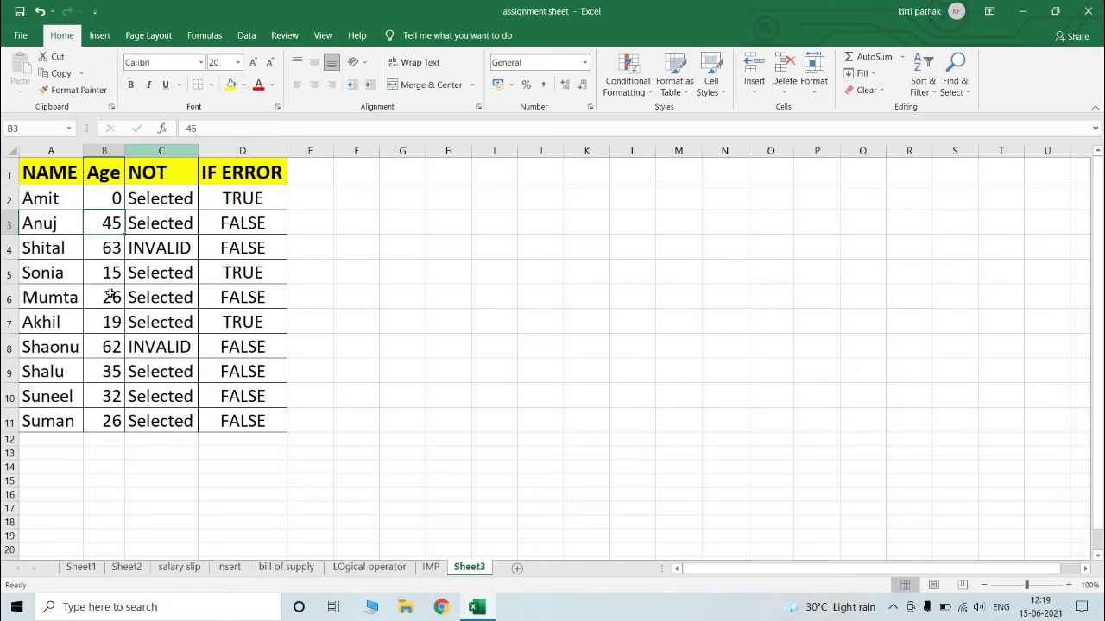
Replace <20 with /0 in D2's formula, so it reads =IFERROR(B2/0,"ERRor")
double_click(233, 204)
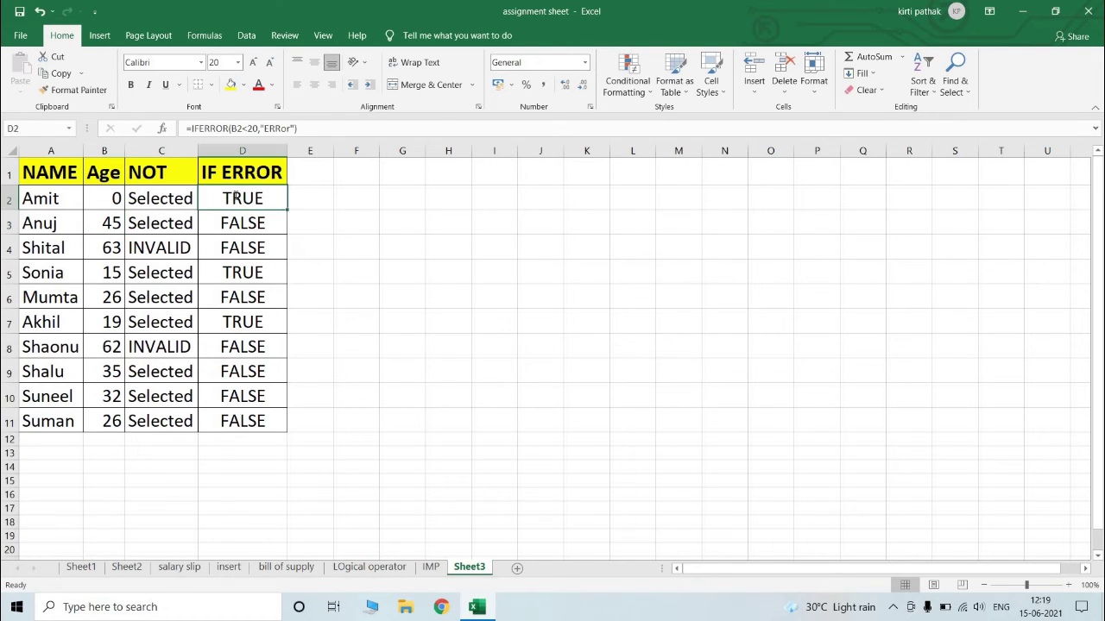
drag(304, 199, 322, 199)
text(/)
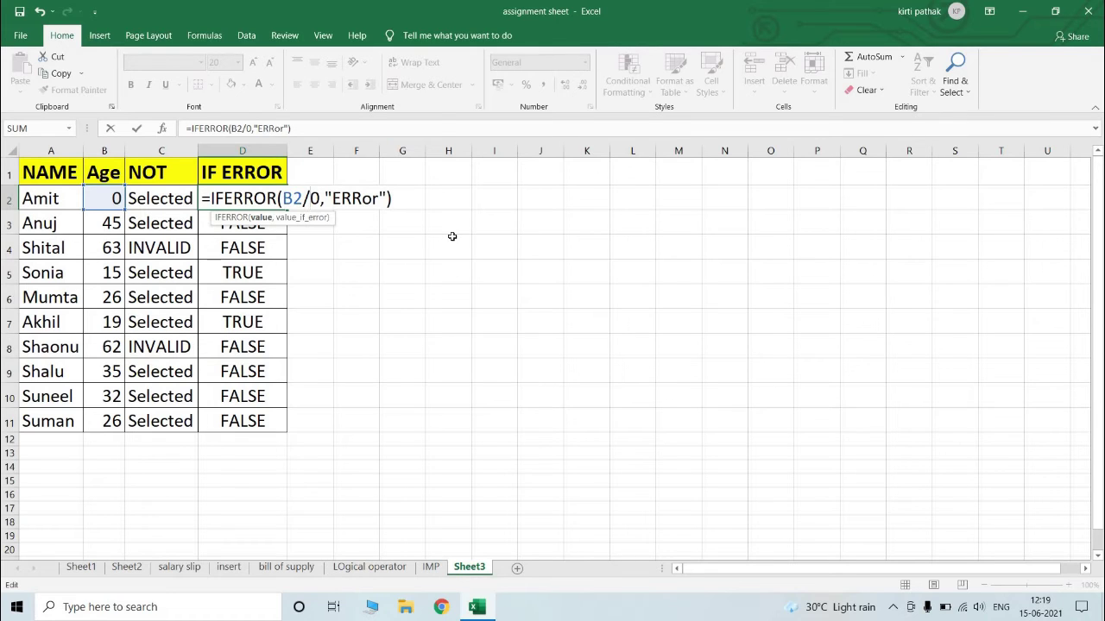
key(Return)
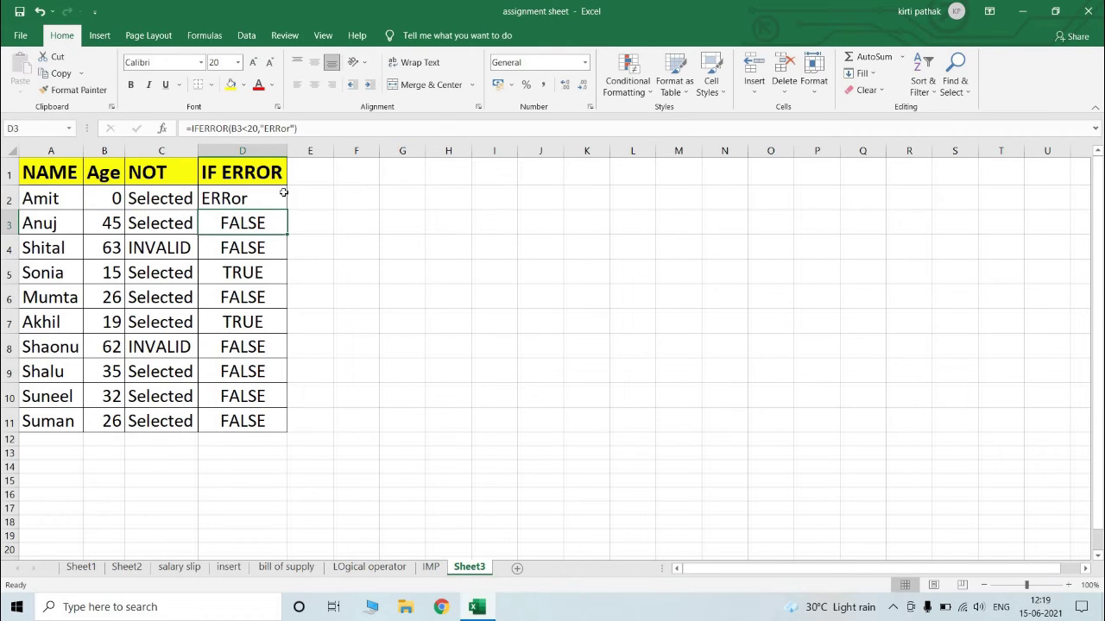
click(283, 194)
click(295, 203)
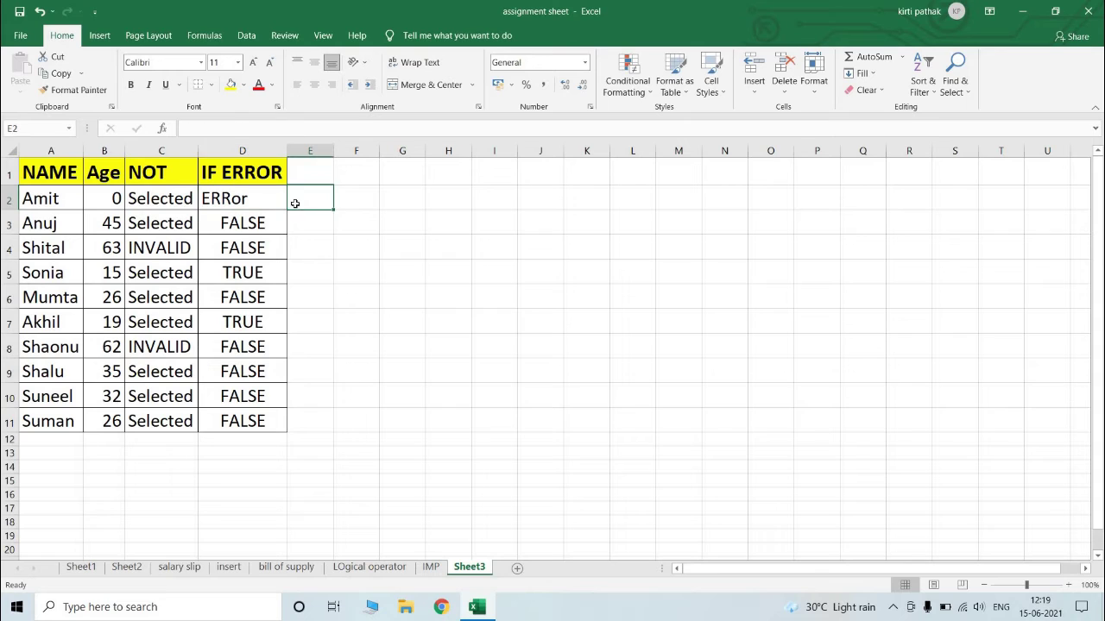
Enter =78/B2 in F2 to show #DIV/0! next to D2's ERRor result
click(272, 202)
click(362, 202)
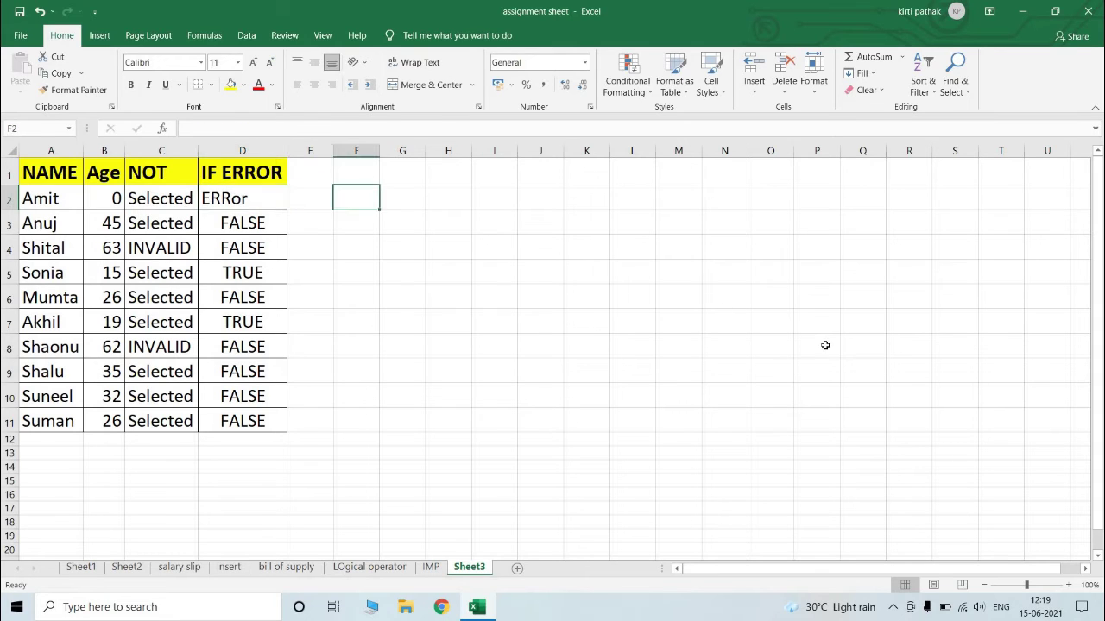
text(=)
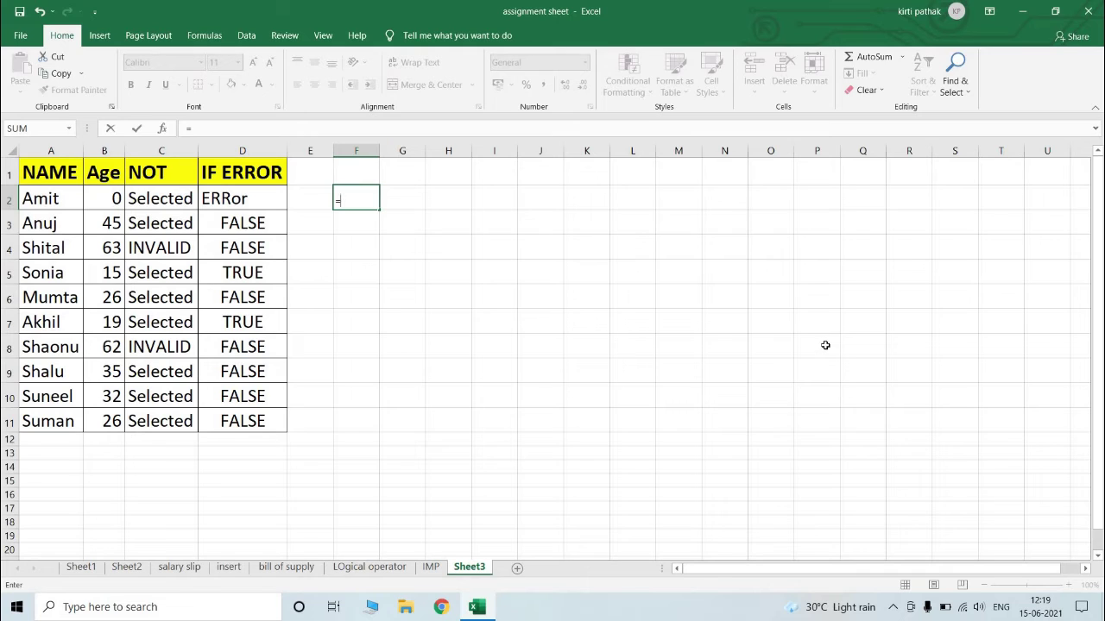
text(b)
key(BackSpace)
text(78/)
click(95, 195)
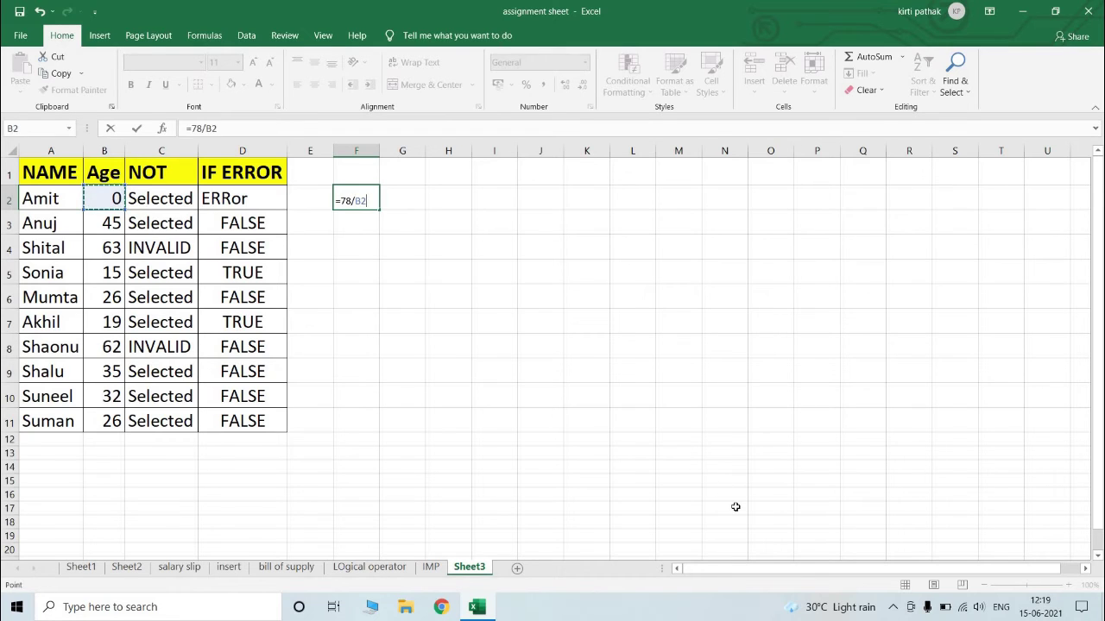
key(Return)
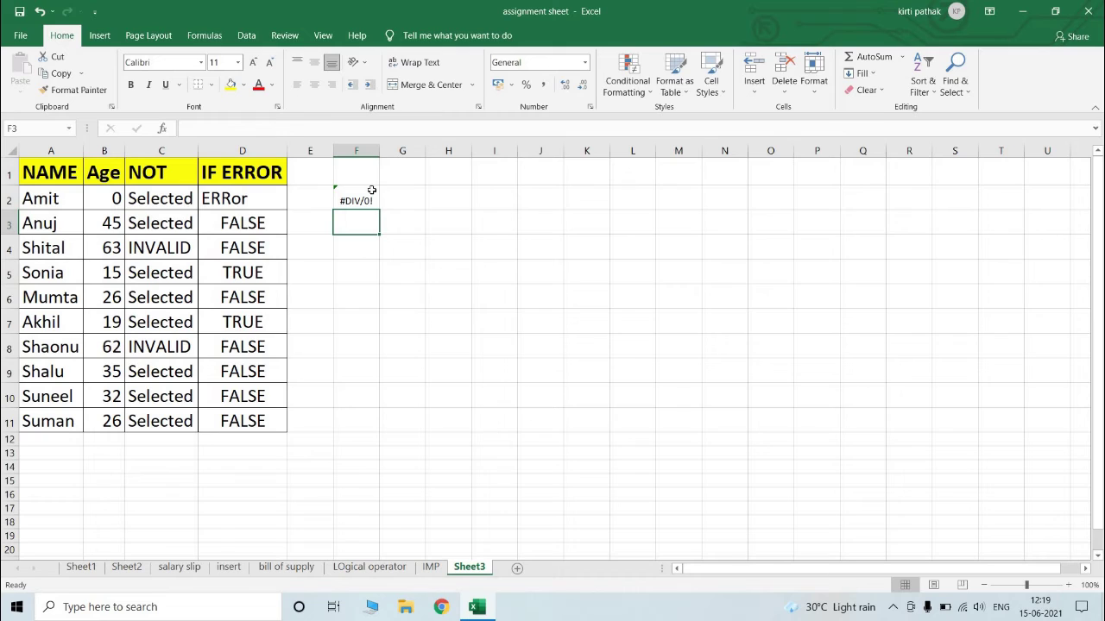
click(248, 193)
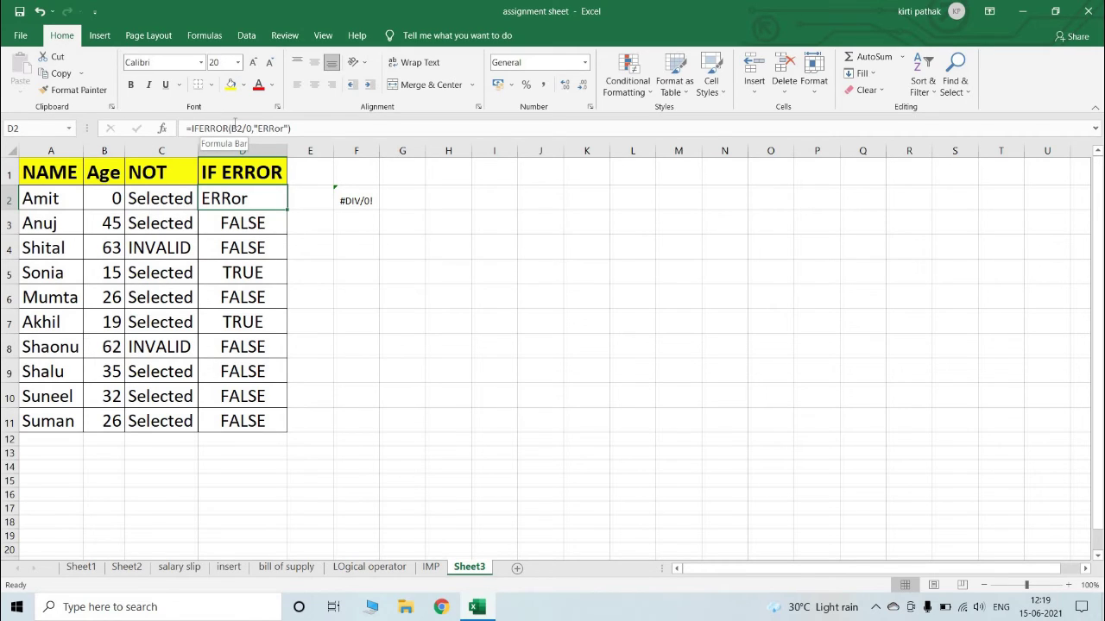
Change D2's formula to =IFERROR(B2>50,"ERRor")
double_click(222, 197)
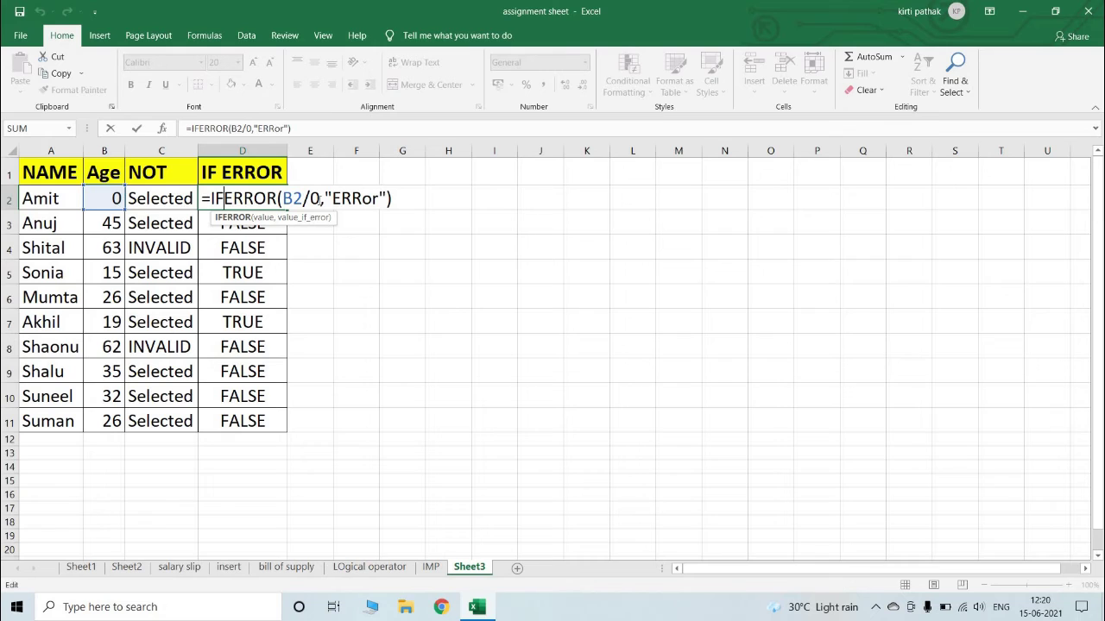
key(Right)
key(Right)
key(Right)
key(Right)
key(Right)
key(Right)
key(Right)
key(Right)
key(Right)
key(Right)
key(BackSpace)
key(BackSpace)
key(BackSpace)
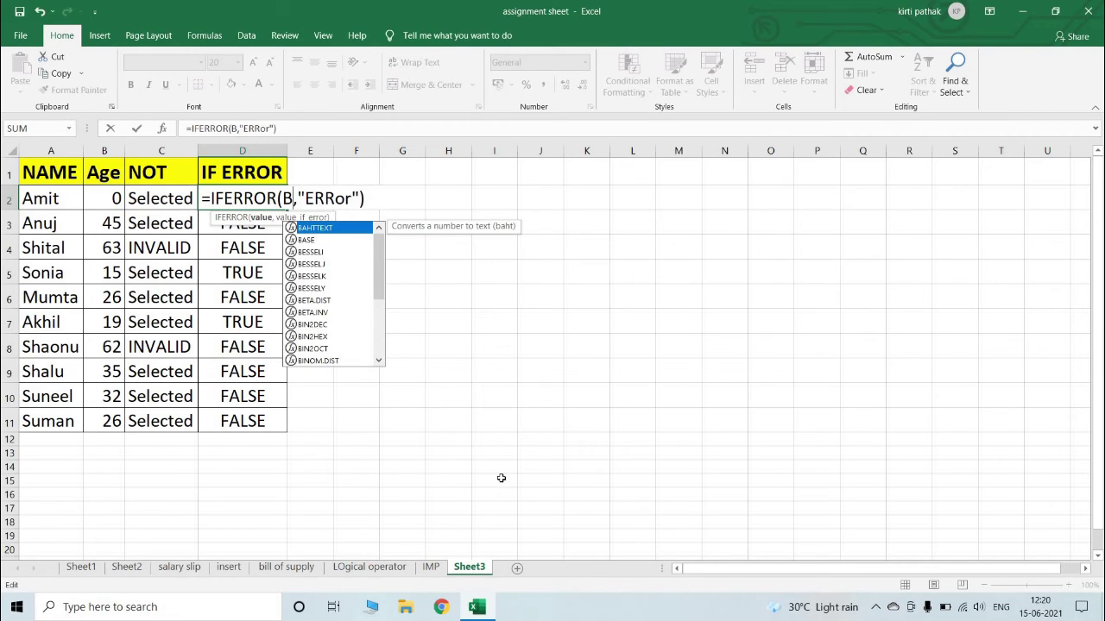
text(2)
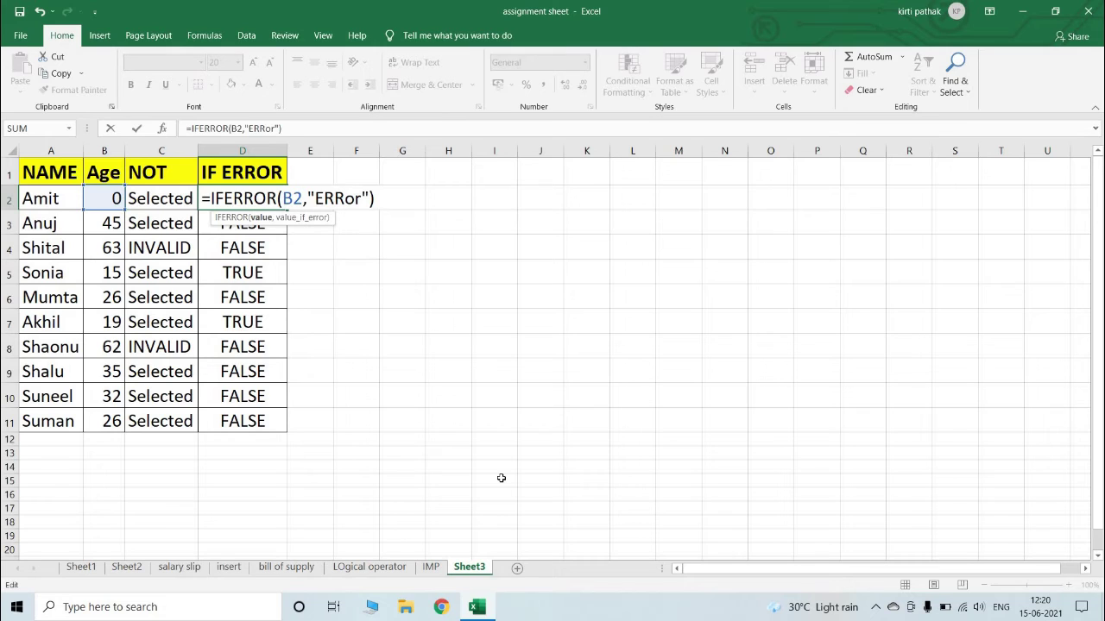
text(>50)
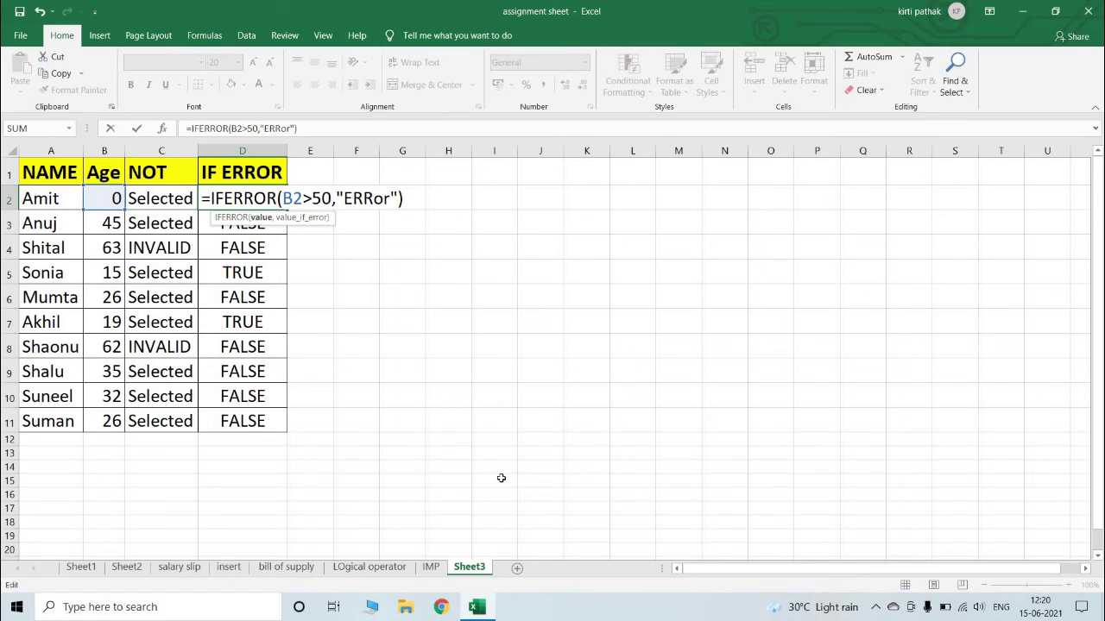
key(Return)
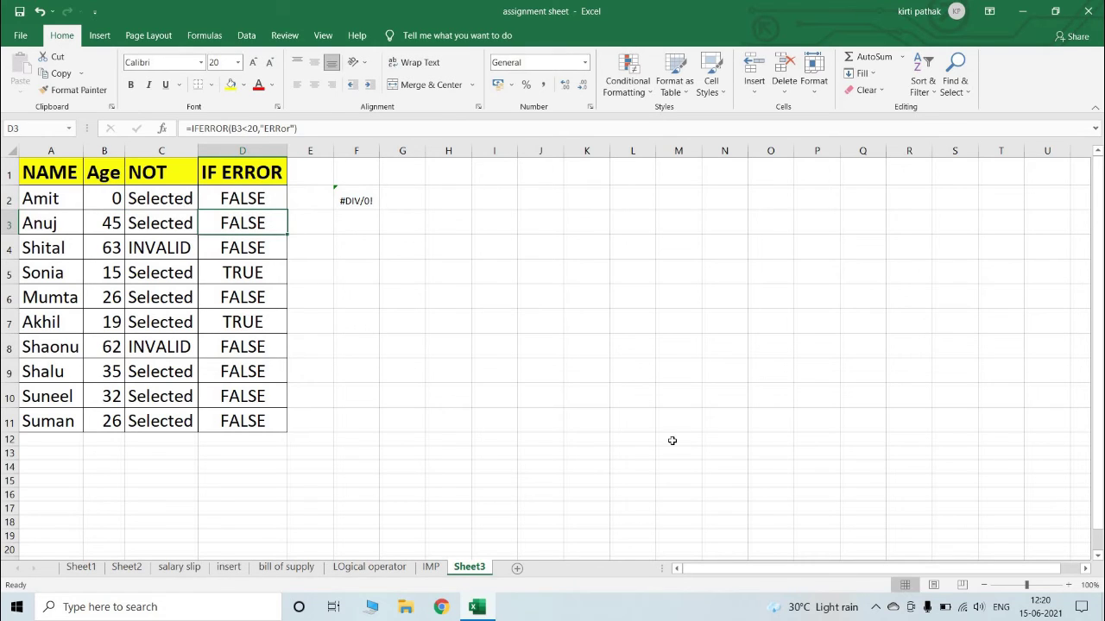
Copy D2's B2>50 formula down to D11 and check the results in D4 and D2
click(244, 182)
click(244, 194)
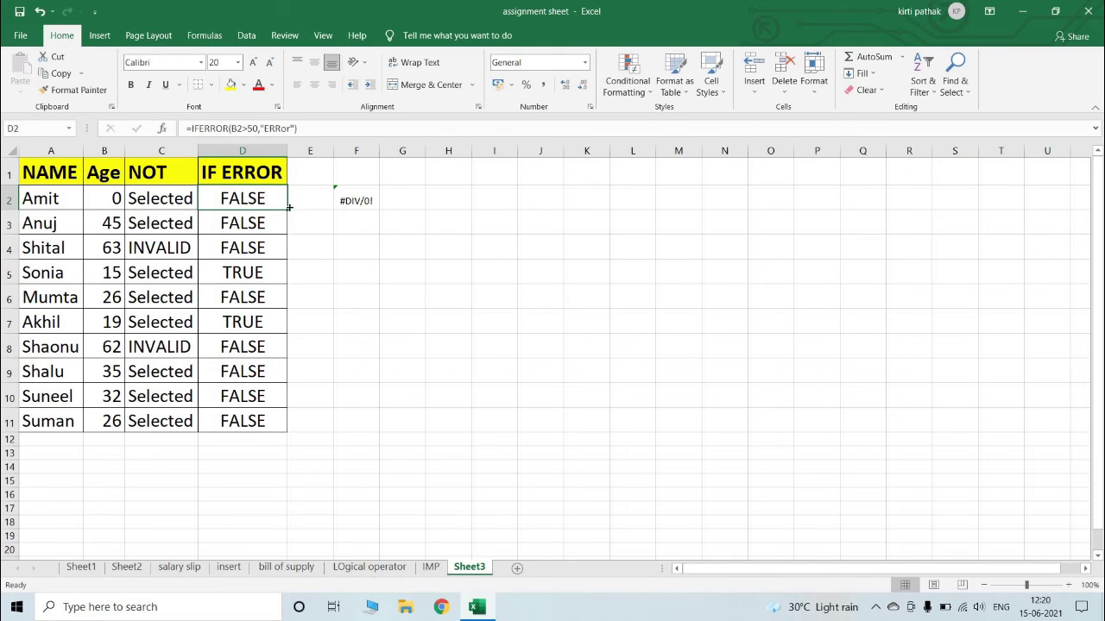
double_click(286, 210)
click(342, 289)
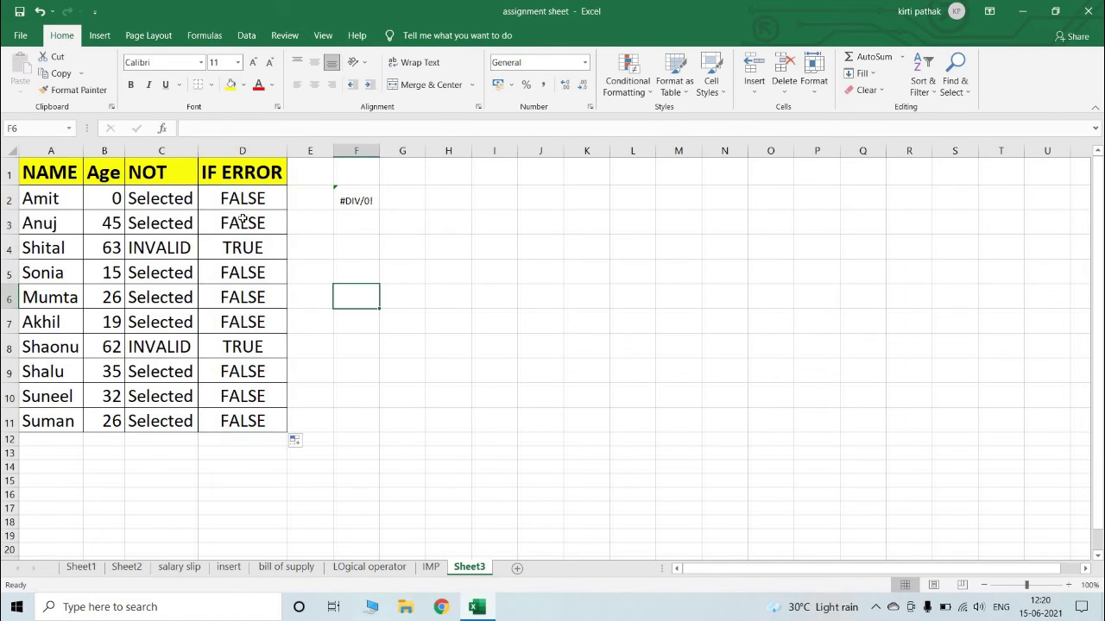
click(244, 247)
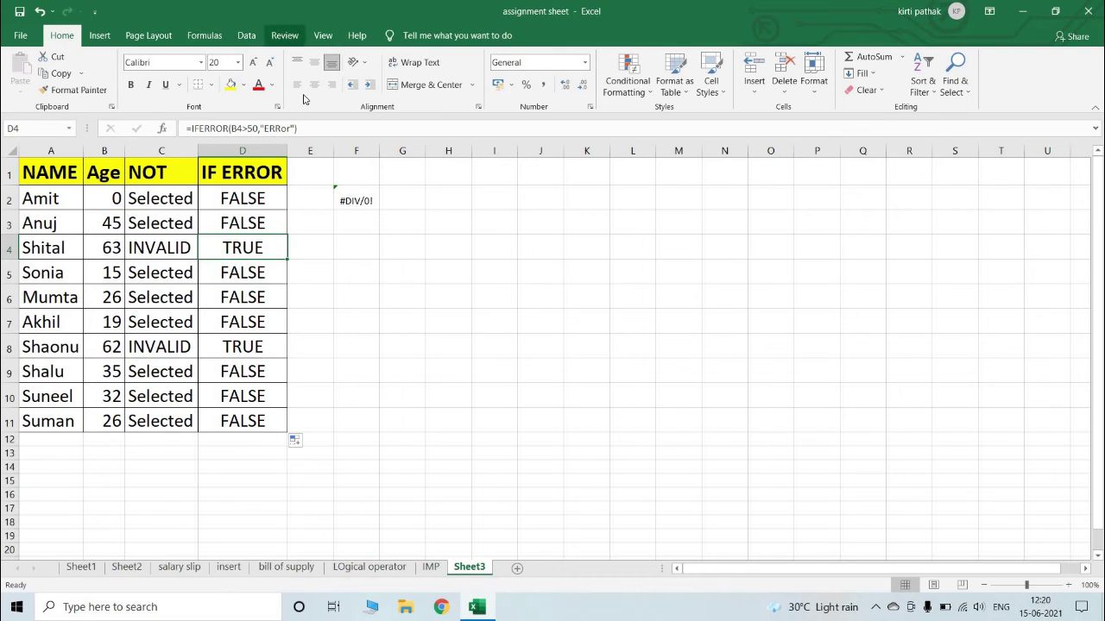
click(261, 199)
double_click(209, 198)
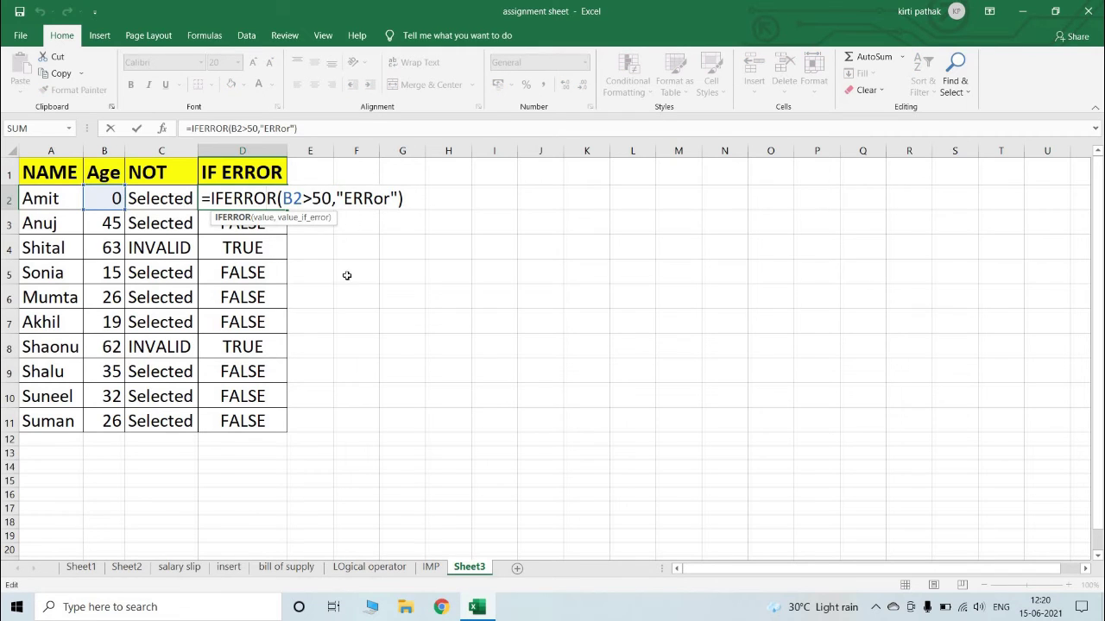
key(Return)
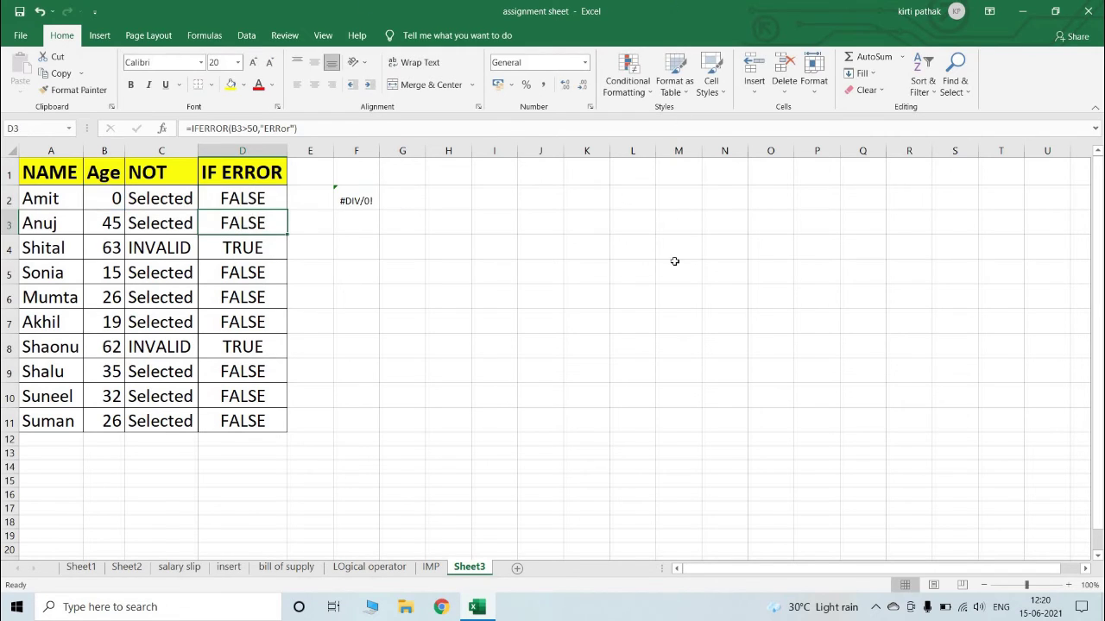
Clear the =78/B2 test formula from F2, then select the results in C2:C11
click(373, 202)
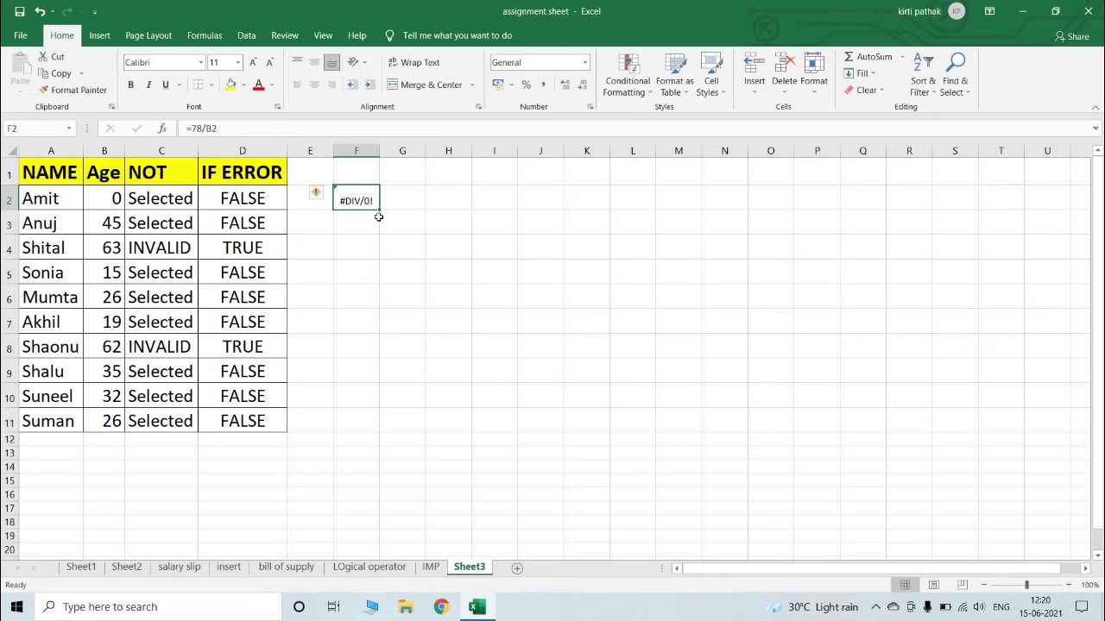
key(Delete)
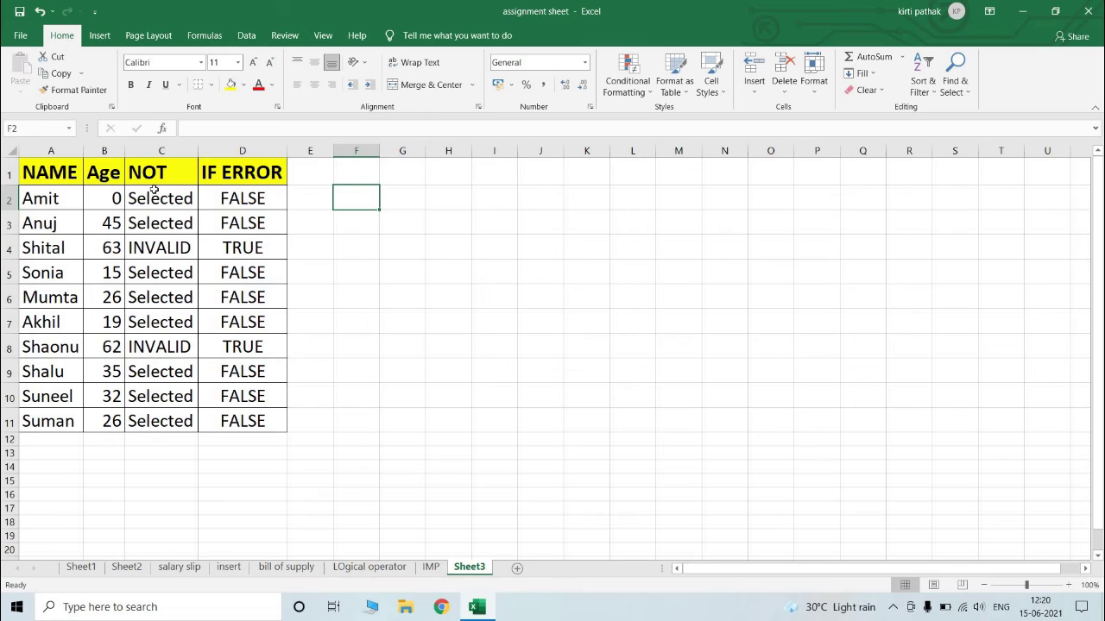
click(369, 274)
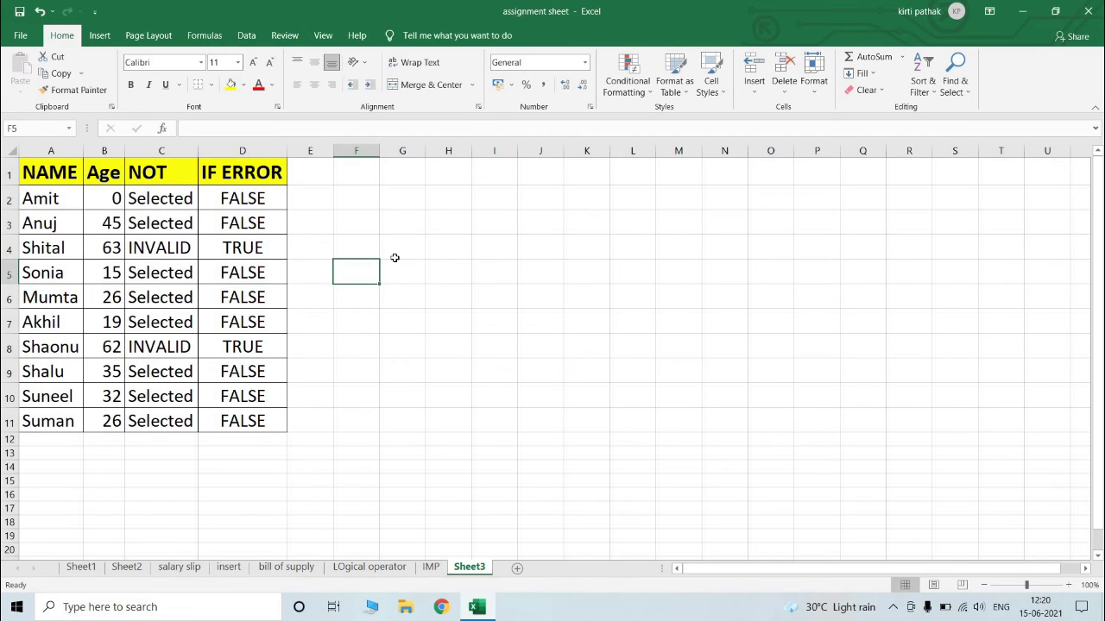
drag(166, 197, 162, 417)
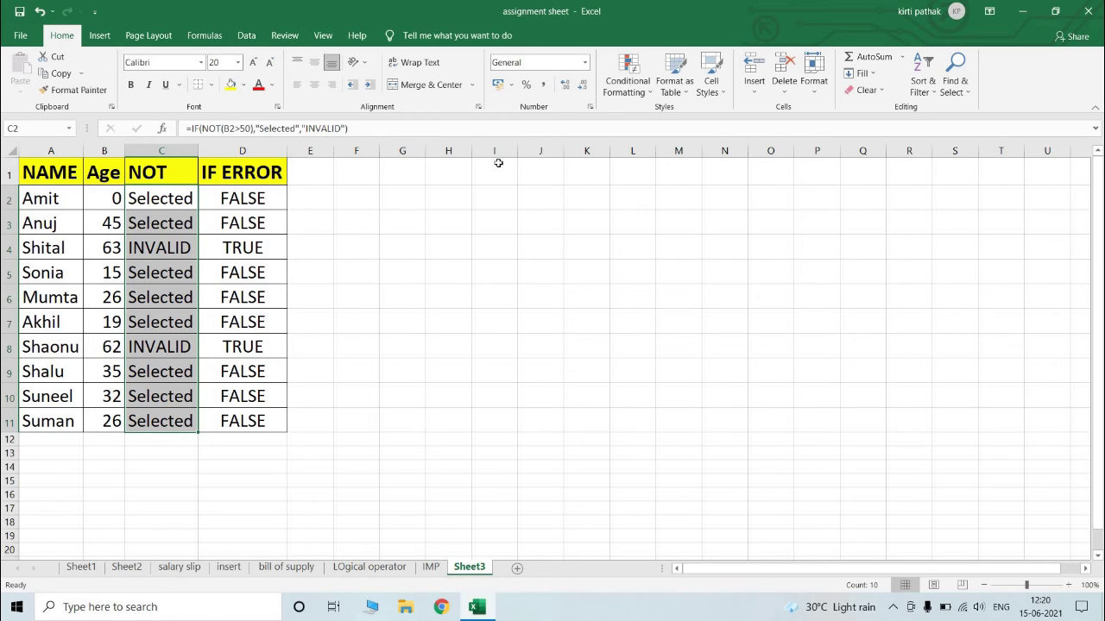
Create a new 'Format only cells that contain' rule for Specific Text containing 'Selected'
click(649, 88)
click(927, 351)
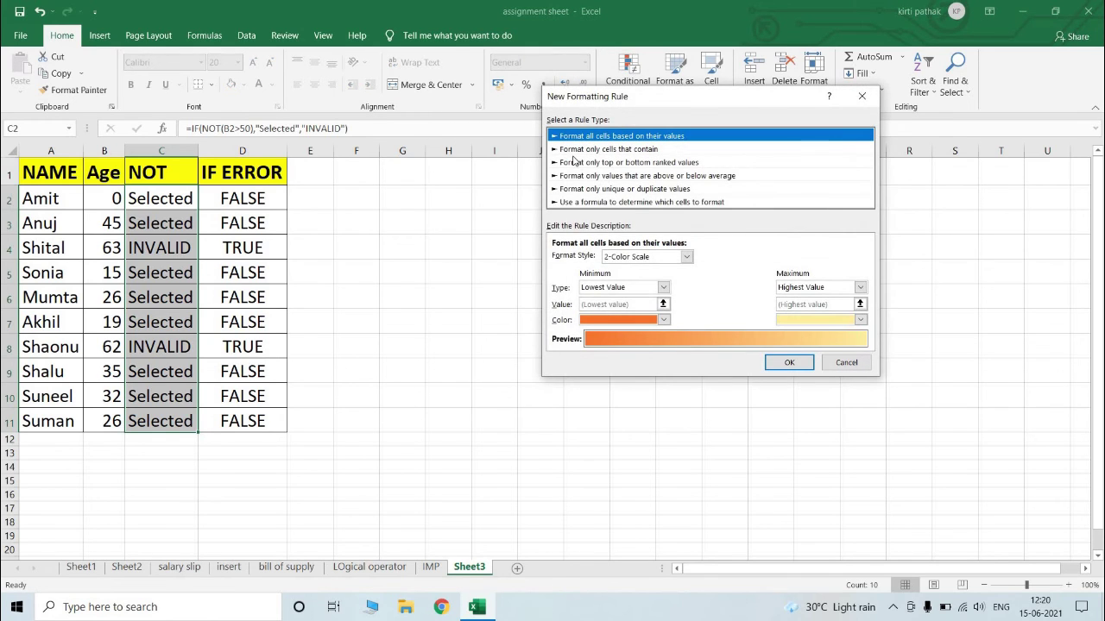
click(594, 150)
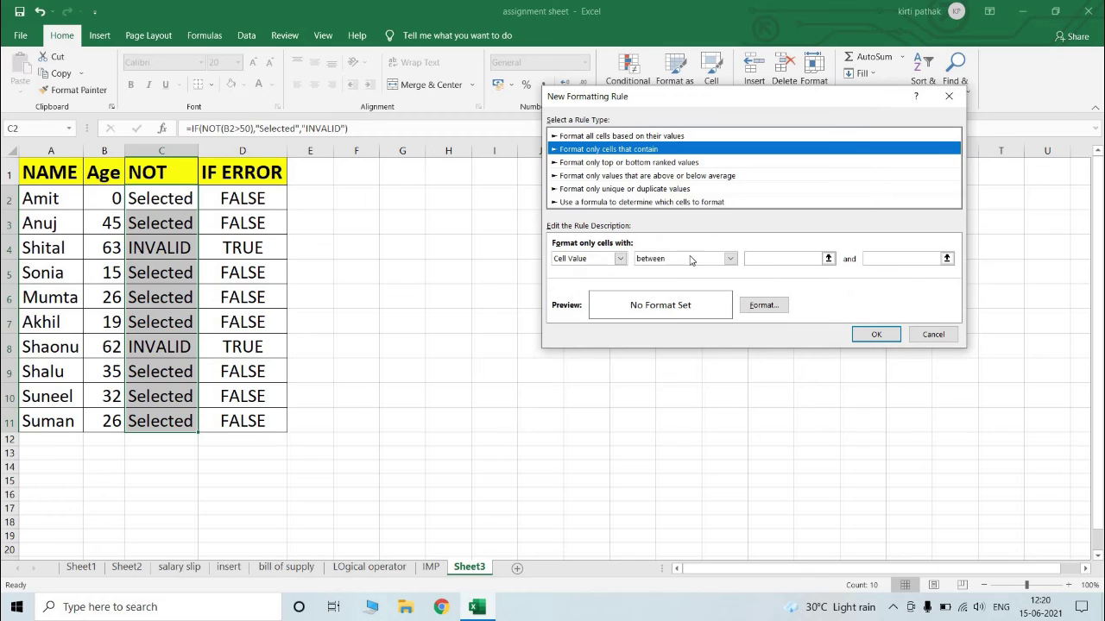
click(620, 259)
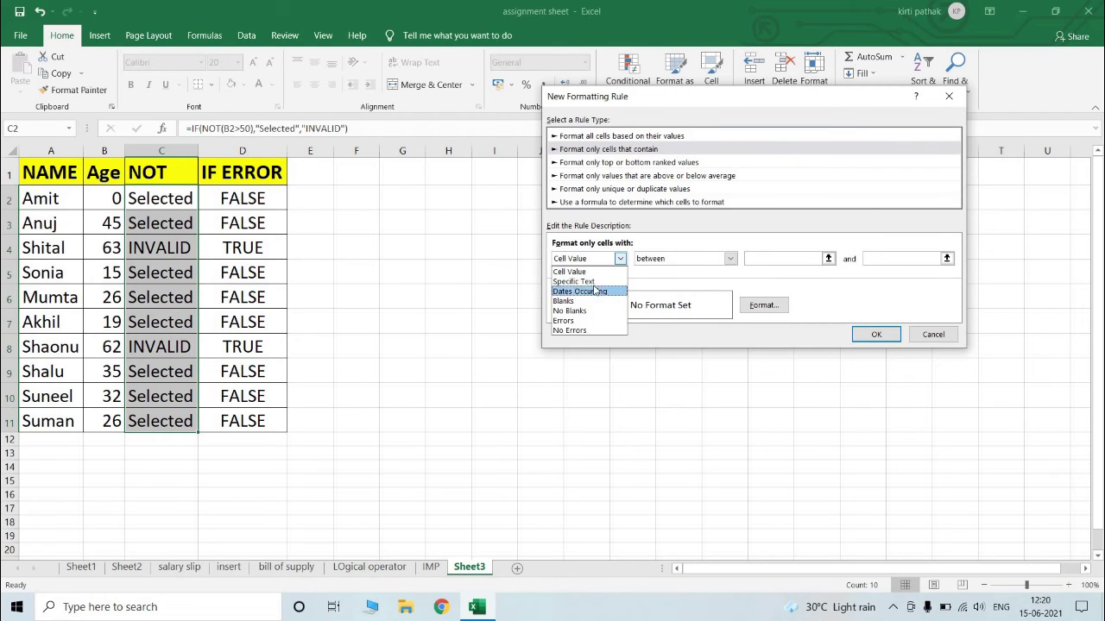
click(583, 279)
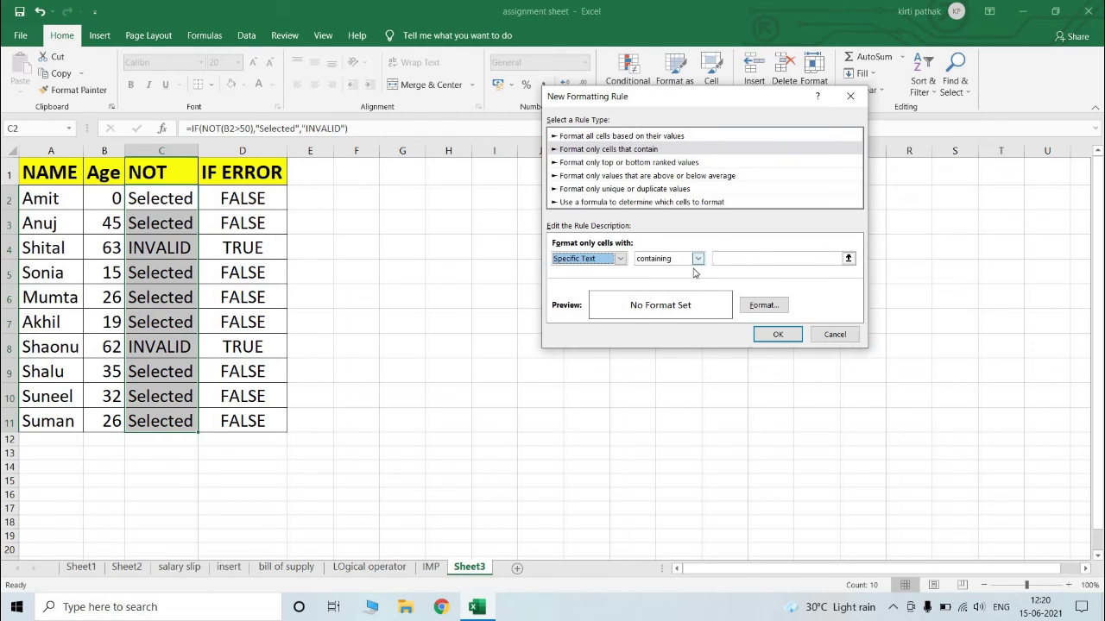
click(760, 259)
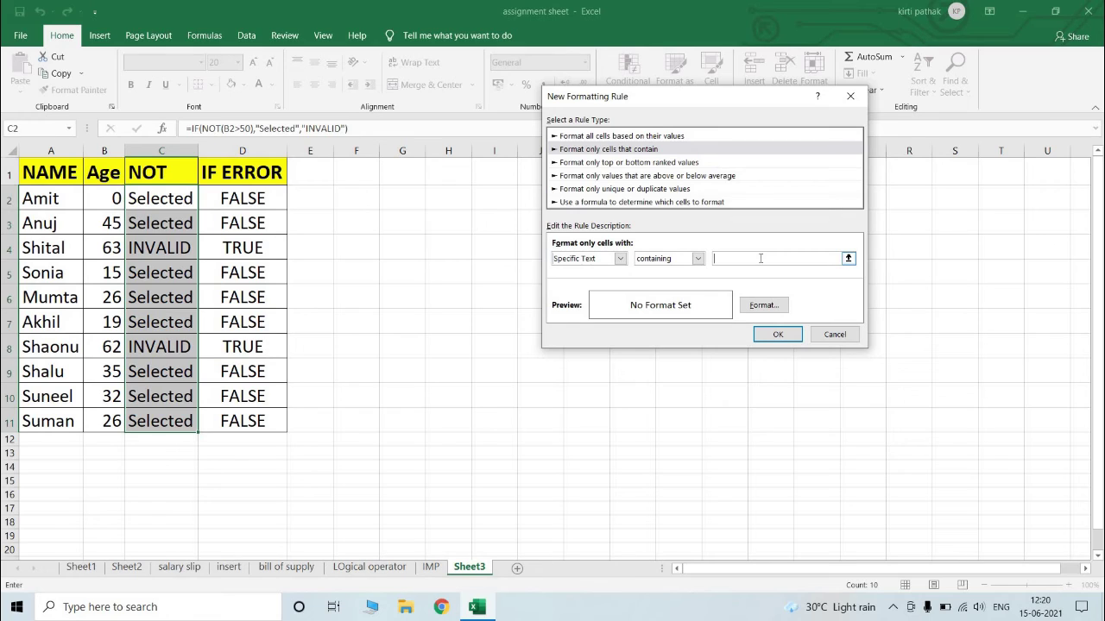
text(Selected)
click(764, 304)
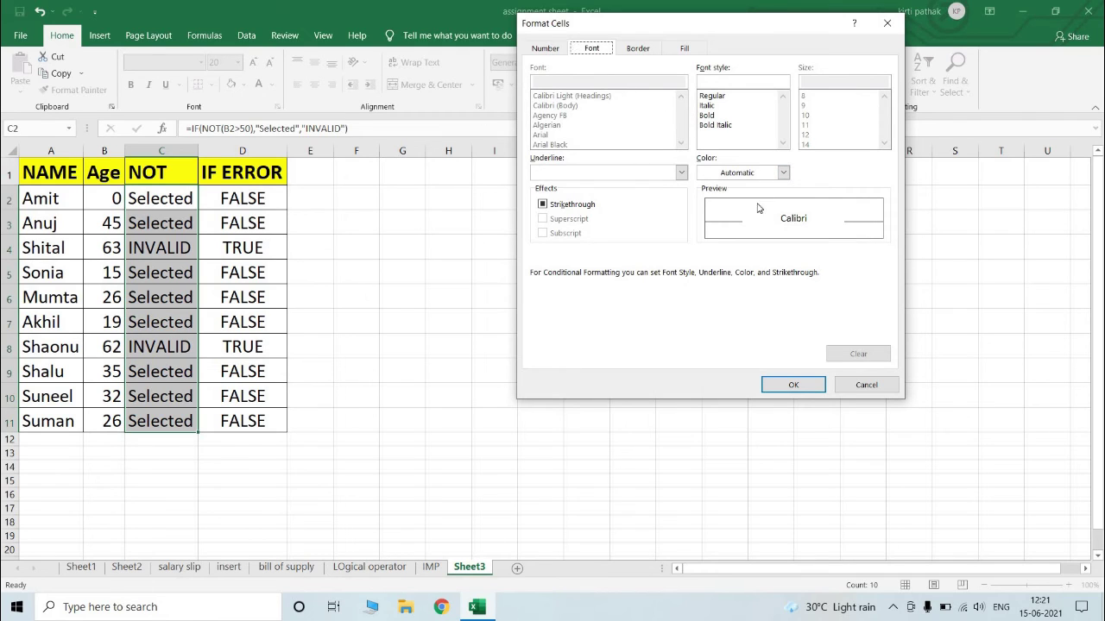
Give the Selected rule a green font colour and apply it to C2:C11
click(783, 173)
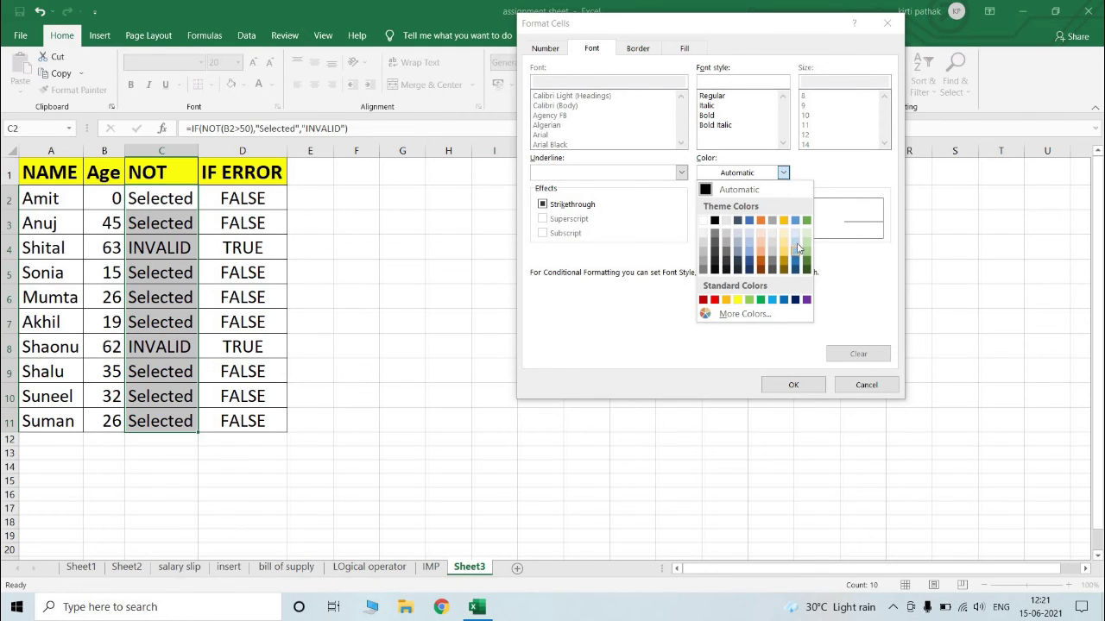
click(760, 300)
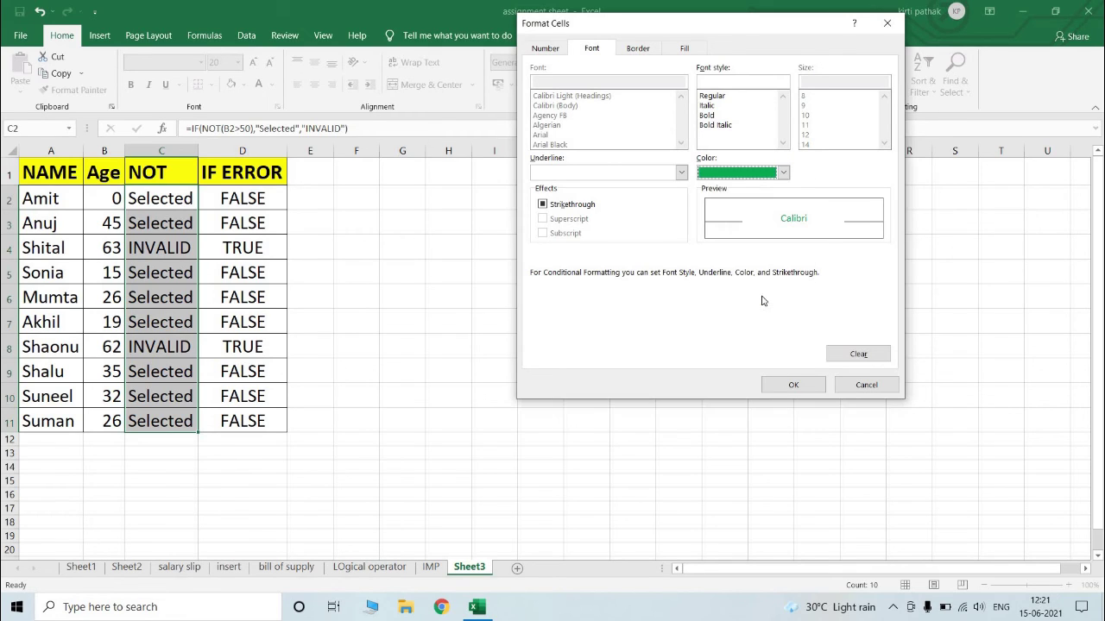
click(793, 384)
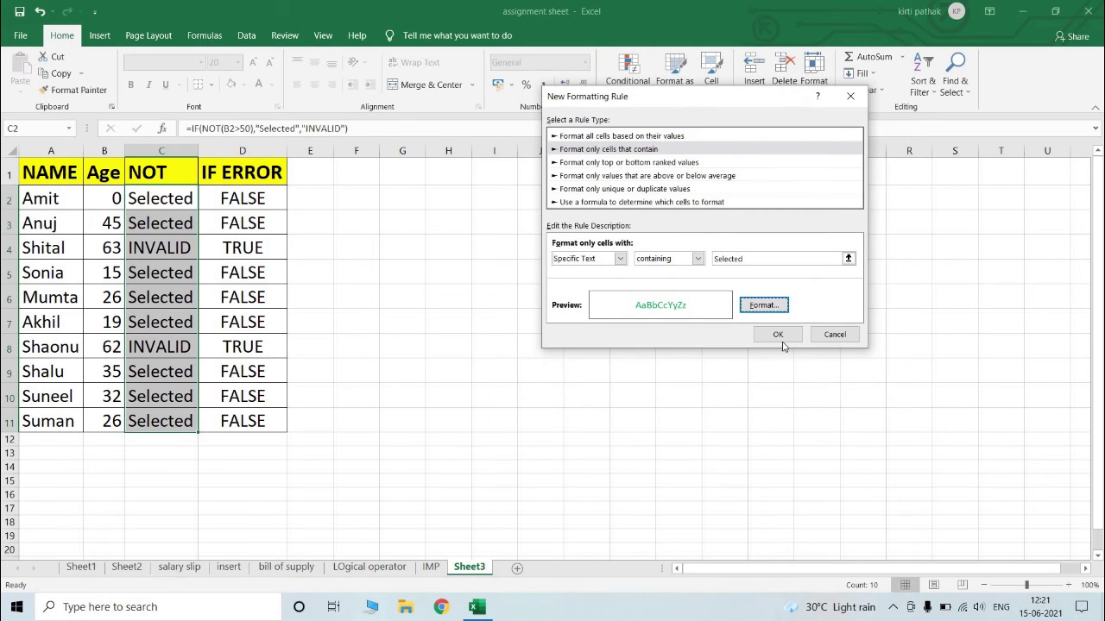
click(777, 335)
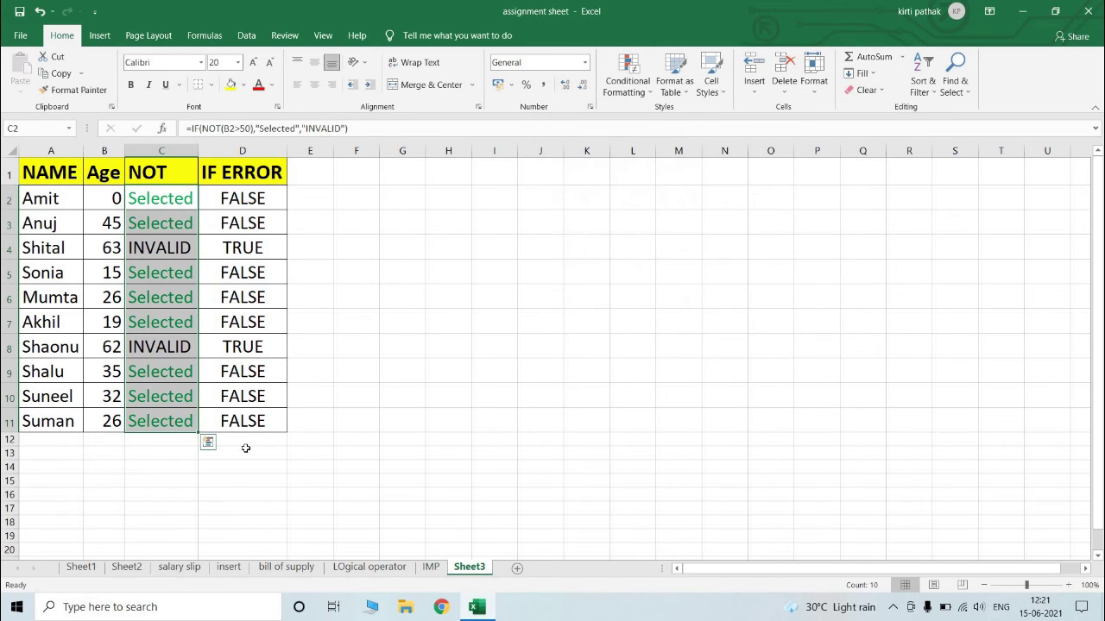
click(628, 82)
Start a second rule for cells with Specific Text containing 'INVALID'
click(682, 271)
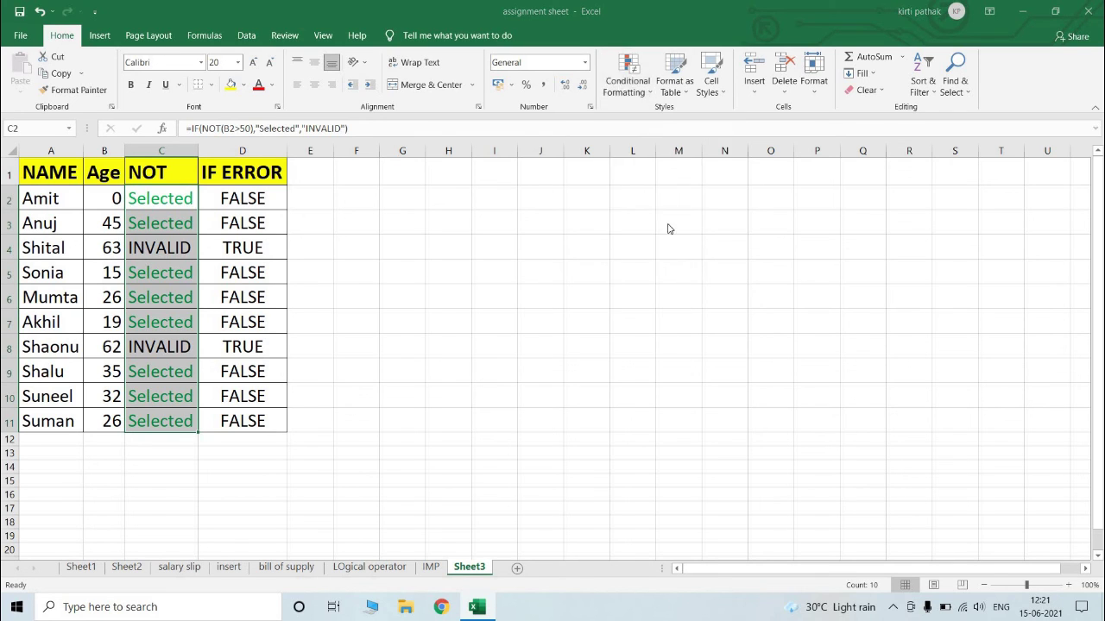
click(610, 136)
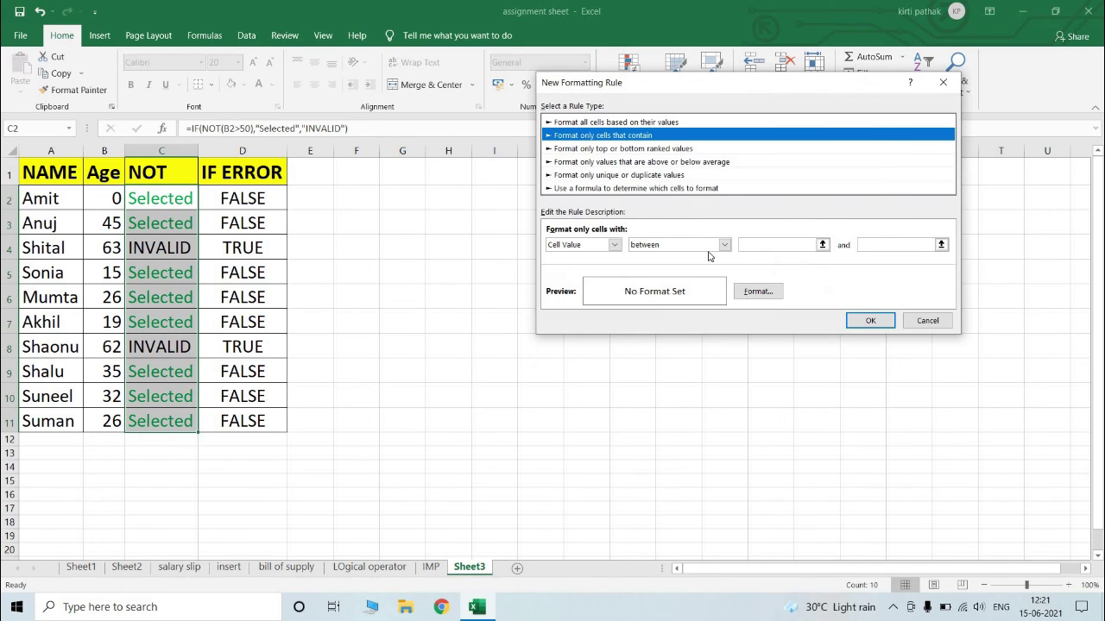
click(614, 245)
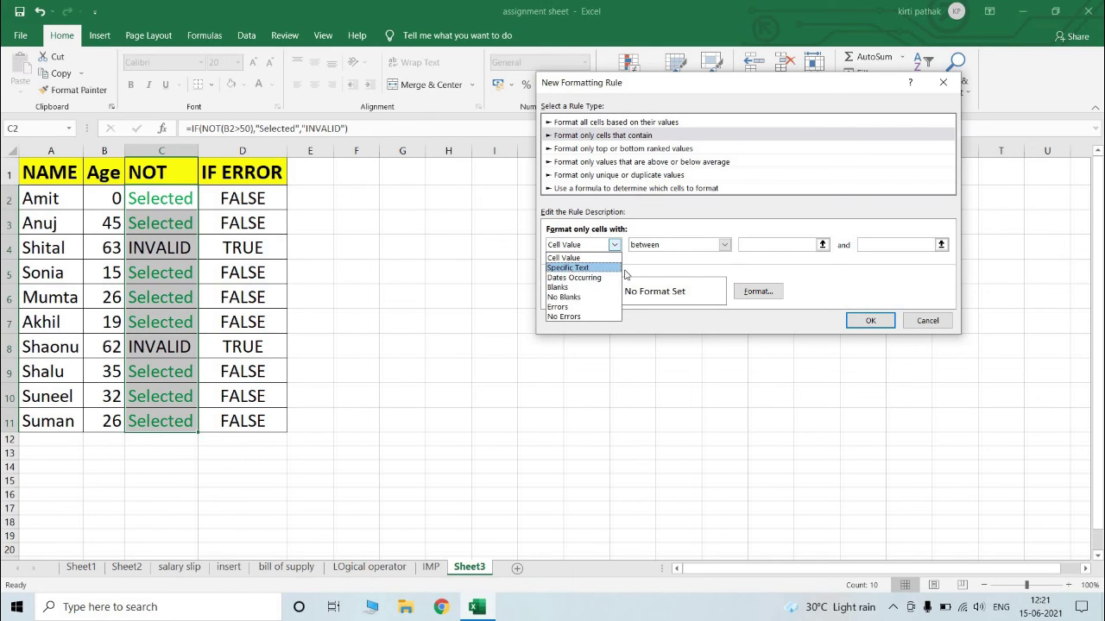
click(618, 269)
click(752, 245)
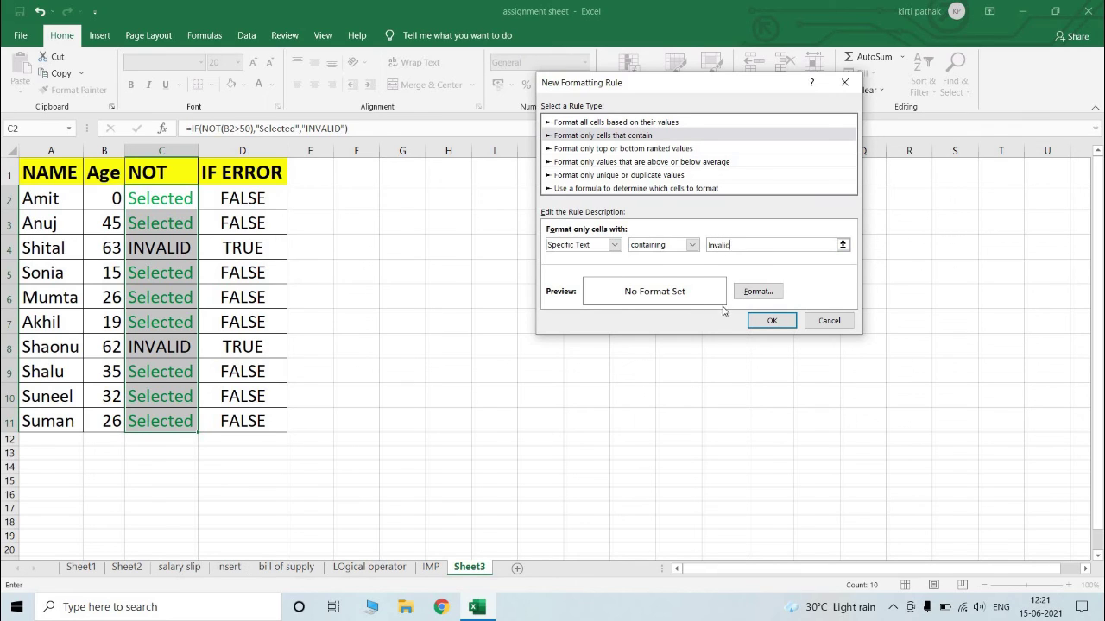
Give the INVALID rule a red font colour, apply it, and deselect column C
click(763, 294)
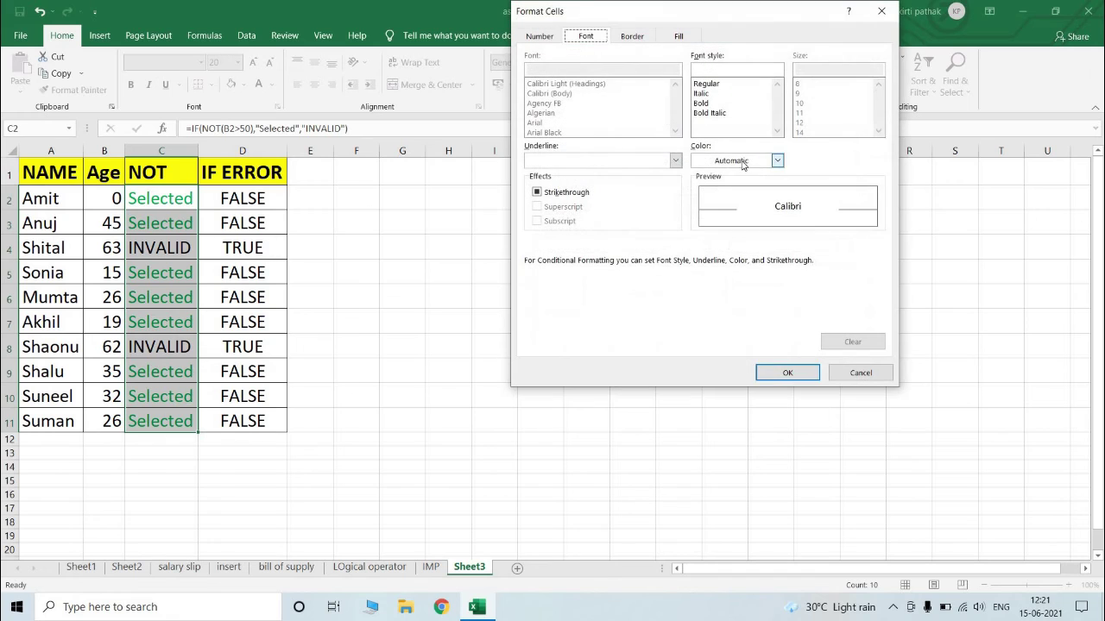
click(755, 162)
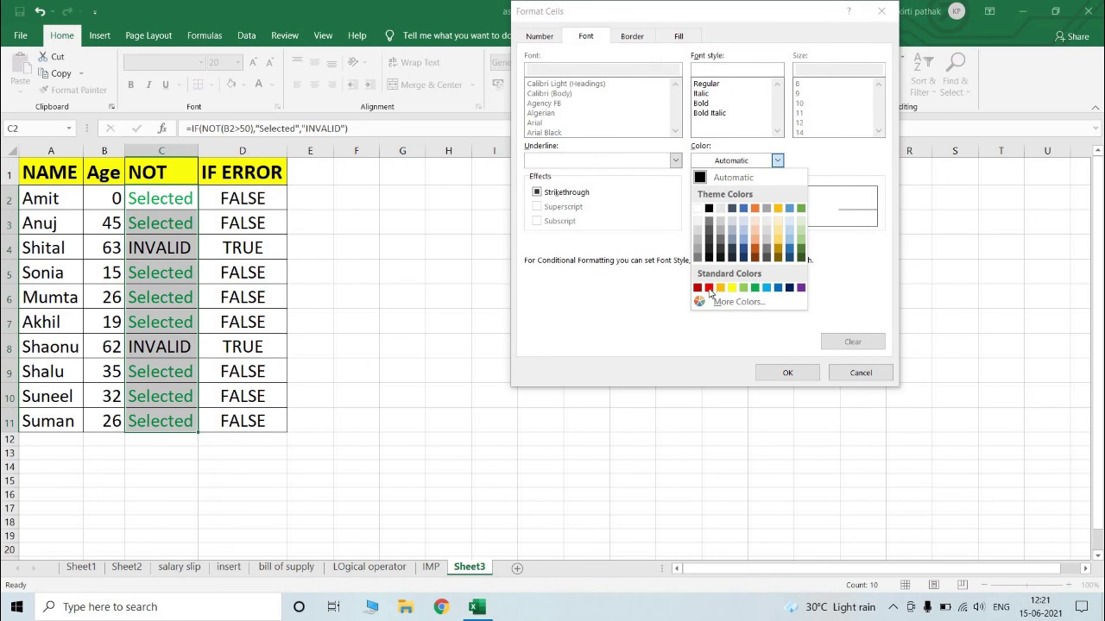
click(709, 288)
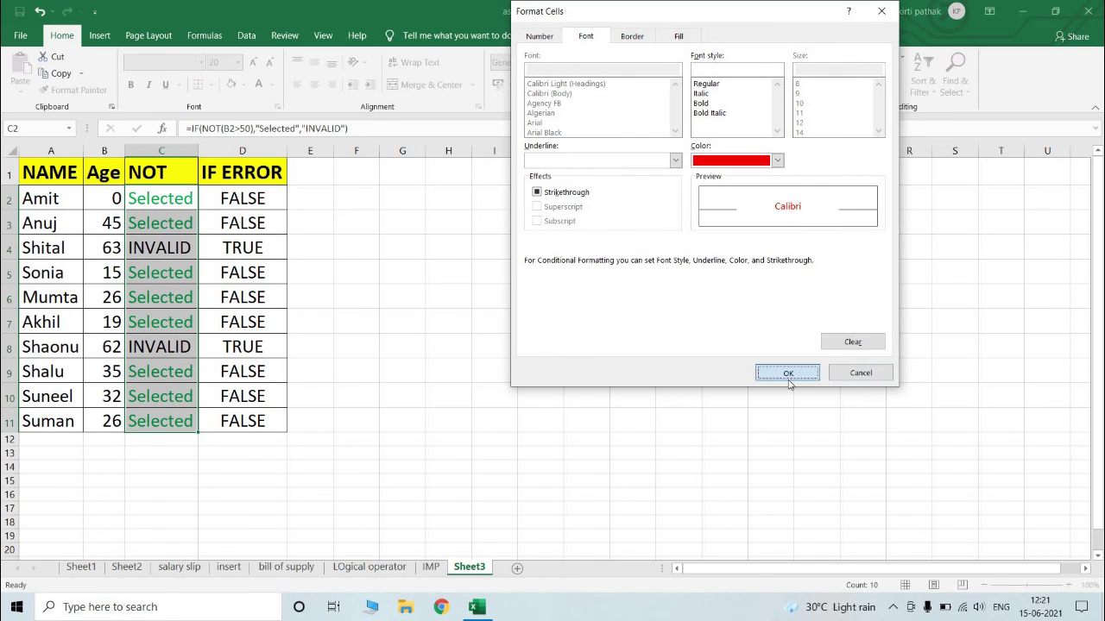
click(787, 373)
click(772, 321)
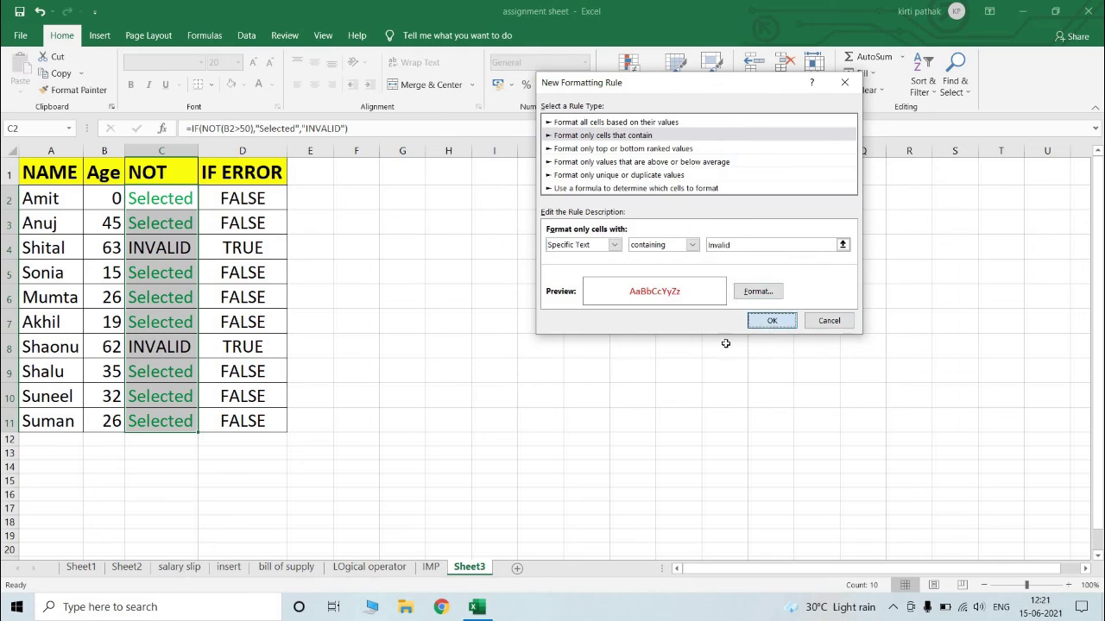
click(402, 371)
Set the ages to 88 in B2 and 55 in B7, then inspect D2's IFERROR formula
click(93, 200)
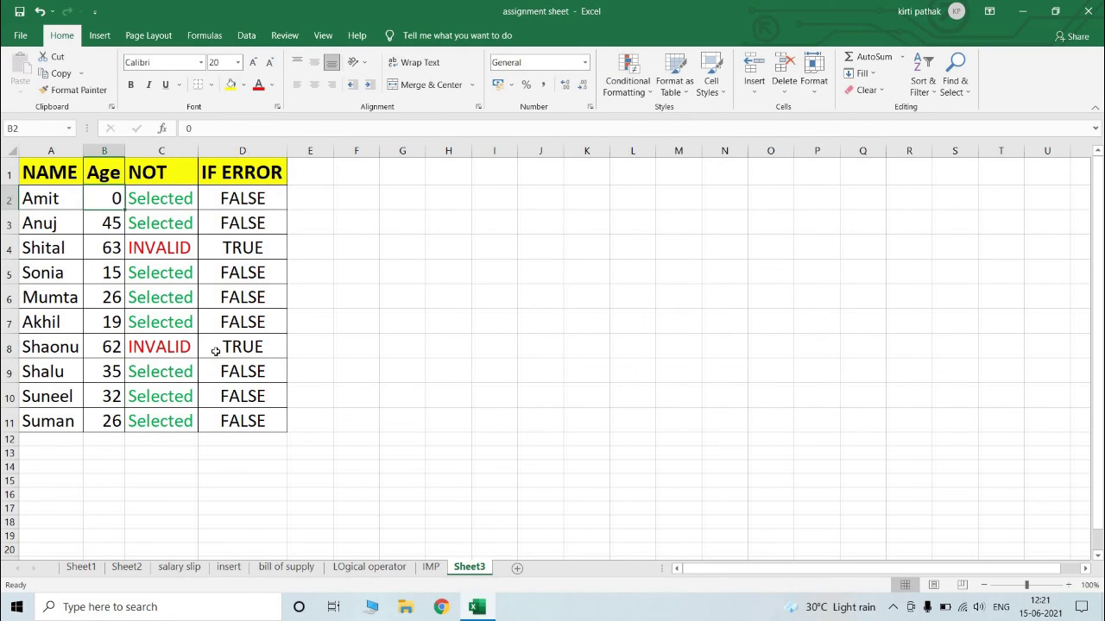
text(88)
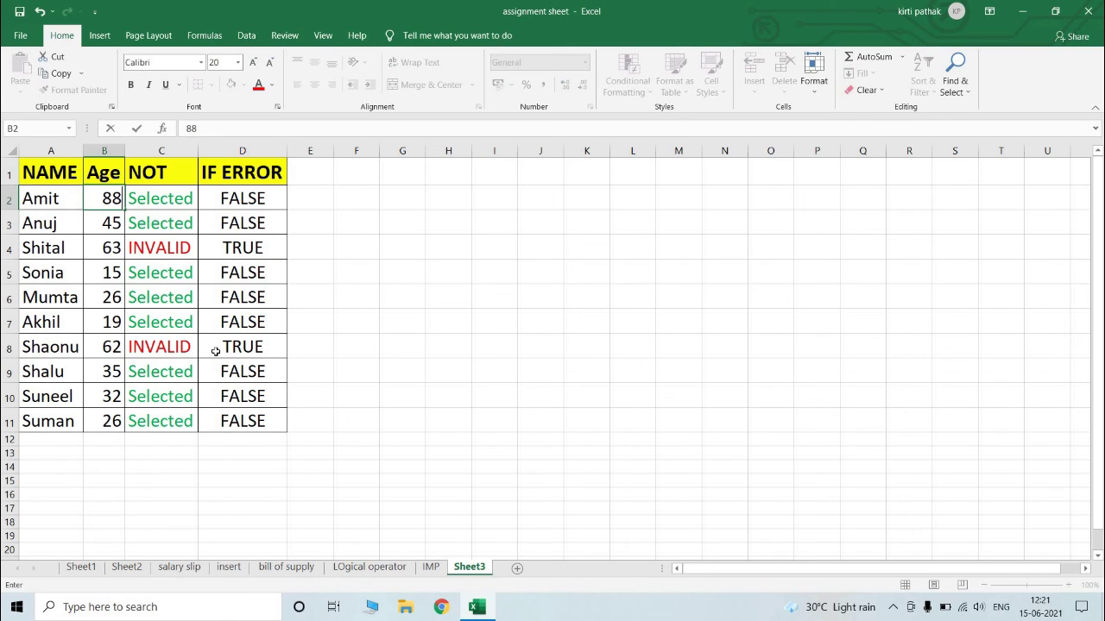
key(Return)
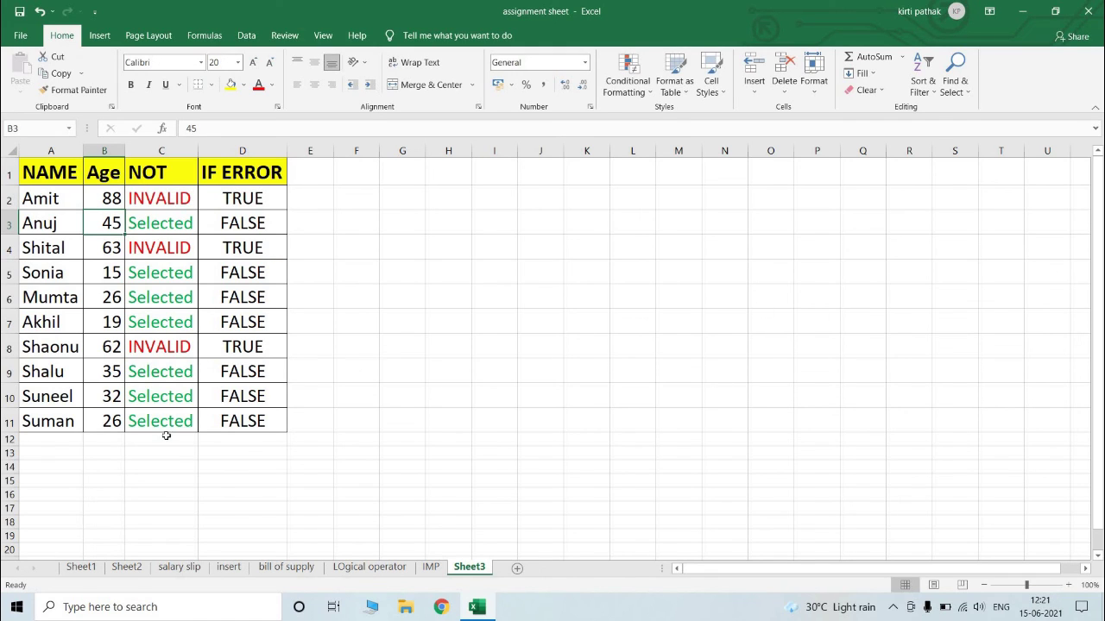
click(98, 320)
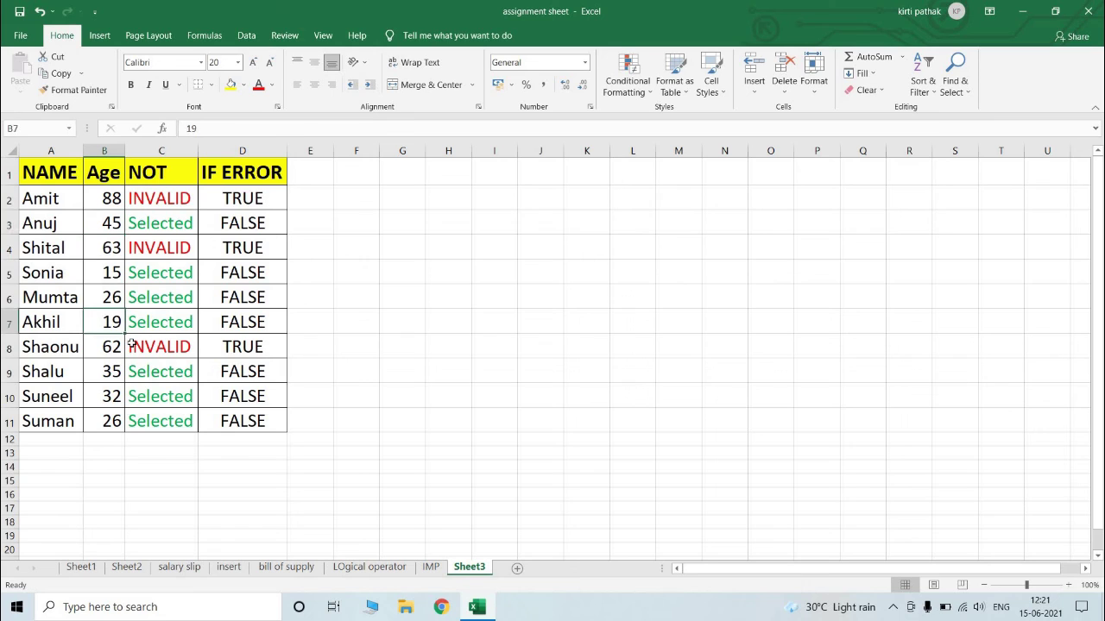
text(25)
key(Return)
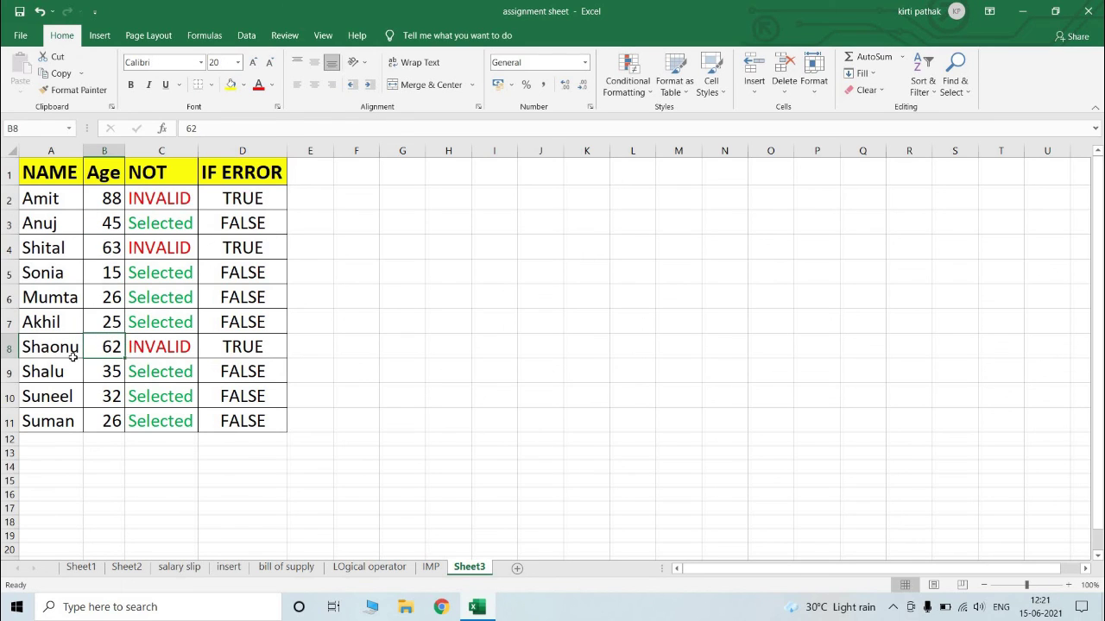
click(114, 322)
text(55)
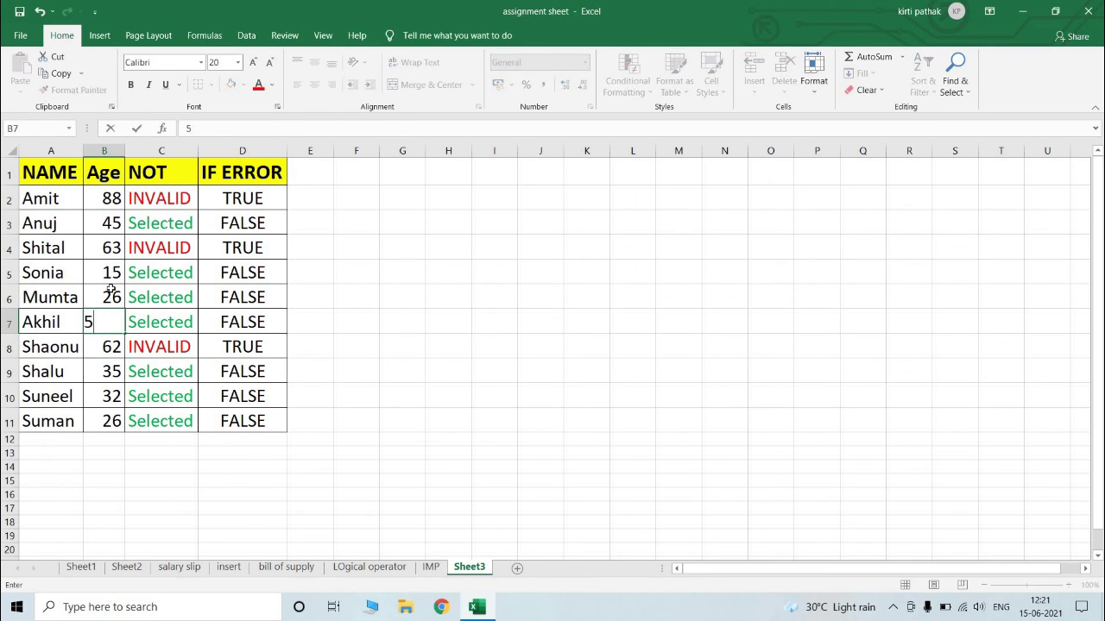
key(Return)
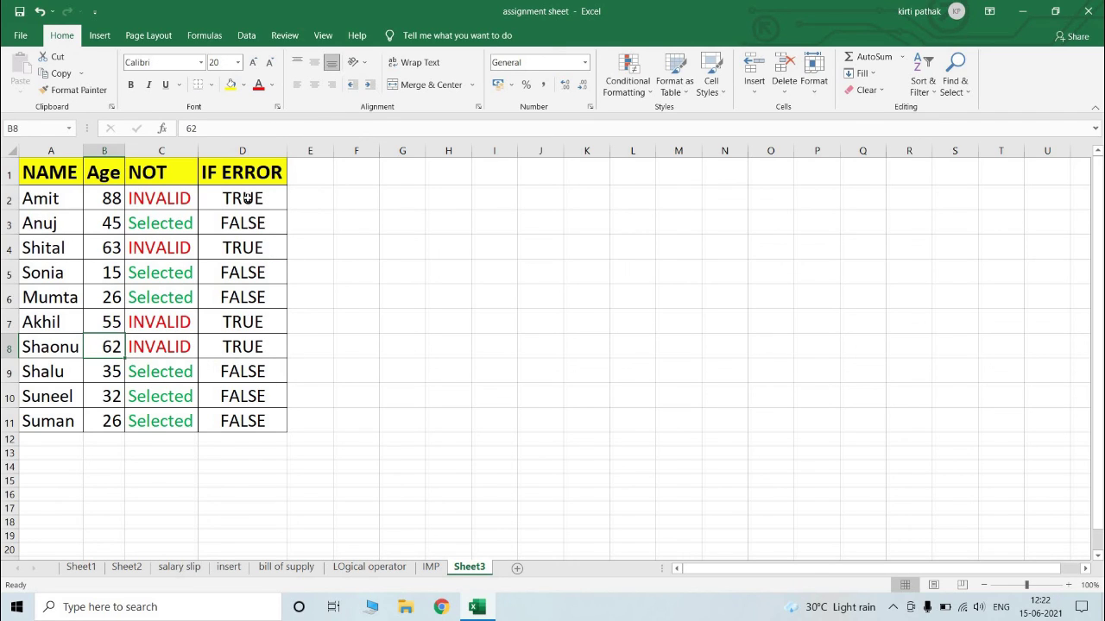
click(248, 199)
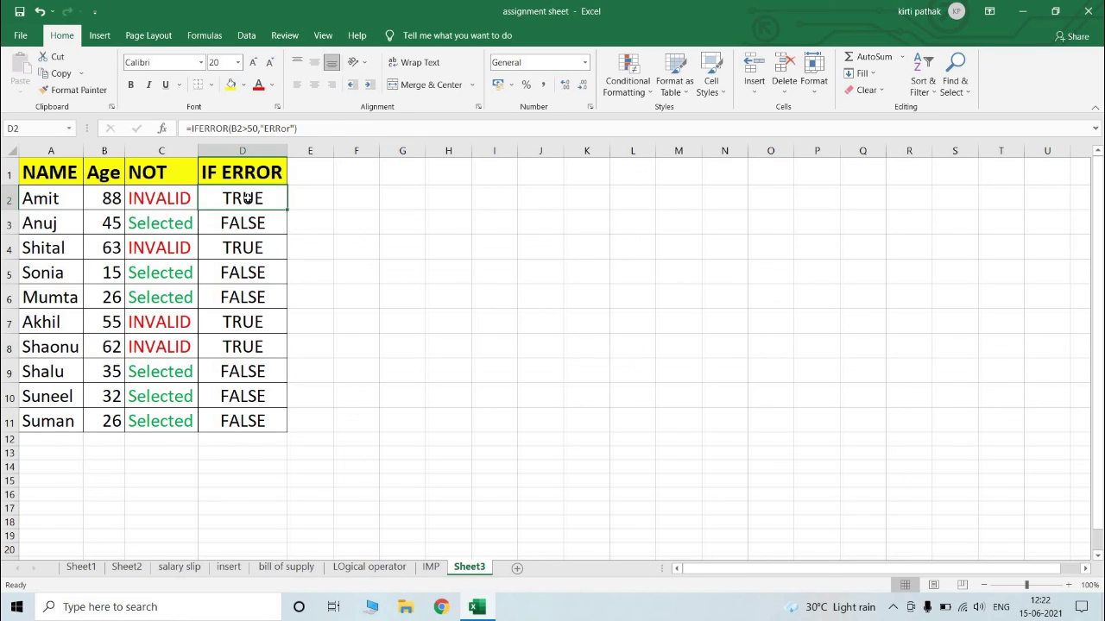